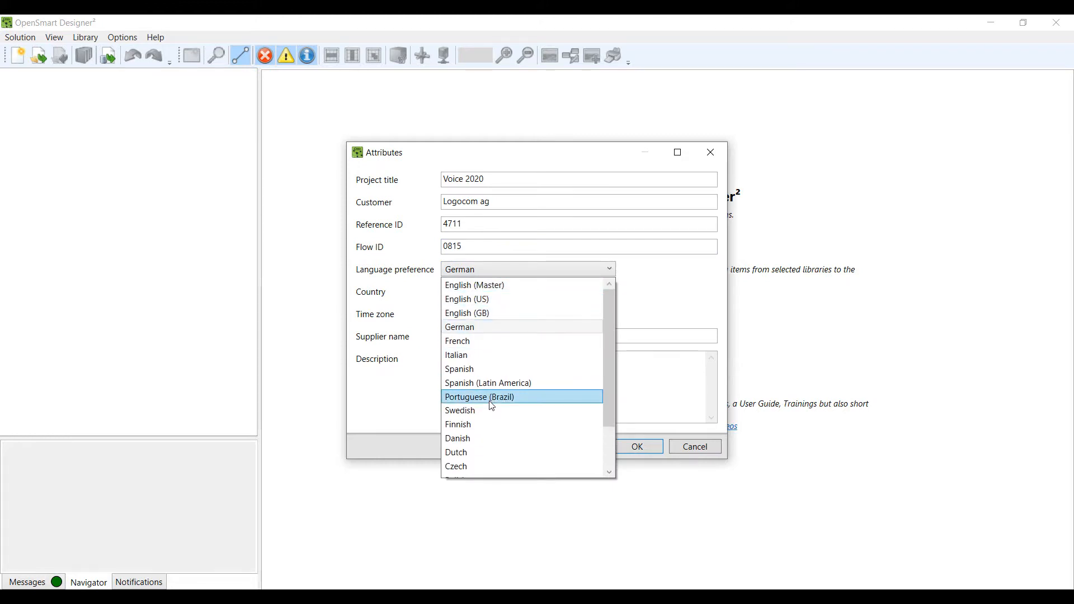
Set the supplier name to Atos in the project attributes, keeping the German language, DEU - Germany and the UTC+01:00 time zone.
click(611, 271)
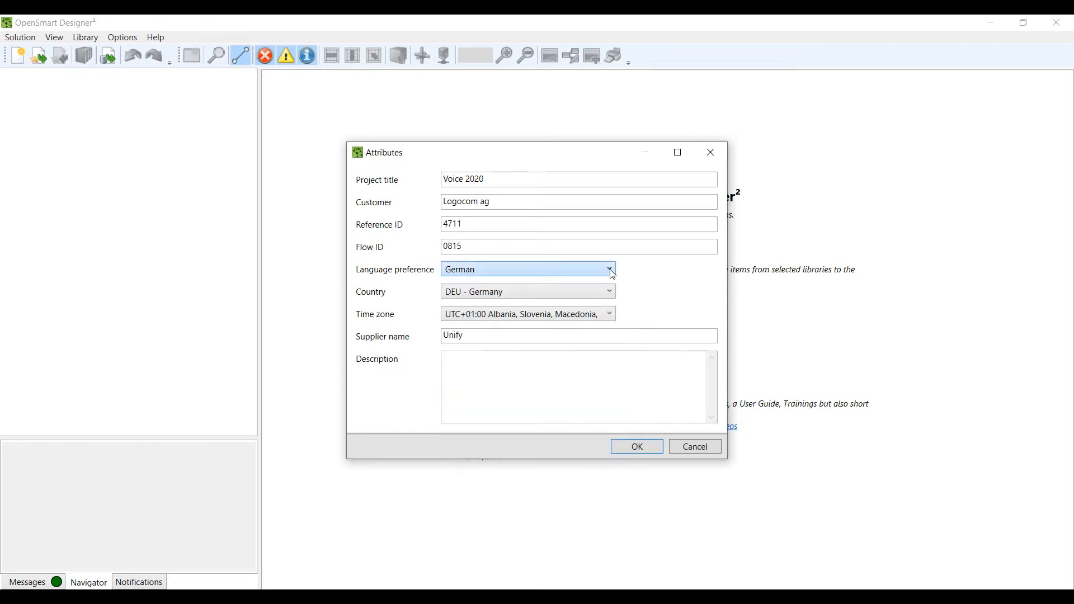
click(565, 290)
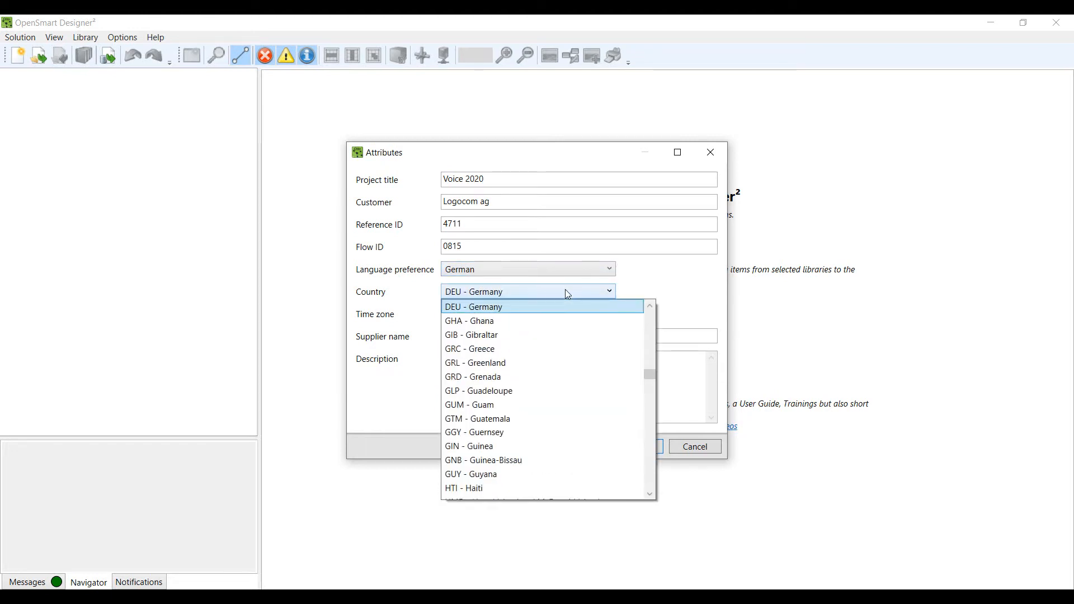
click(566, 291)
click(574, 316)
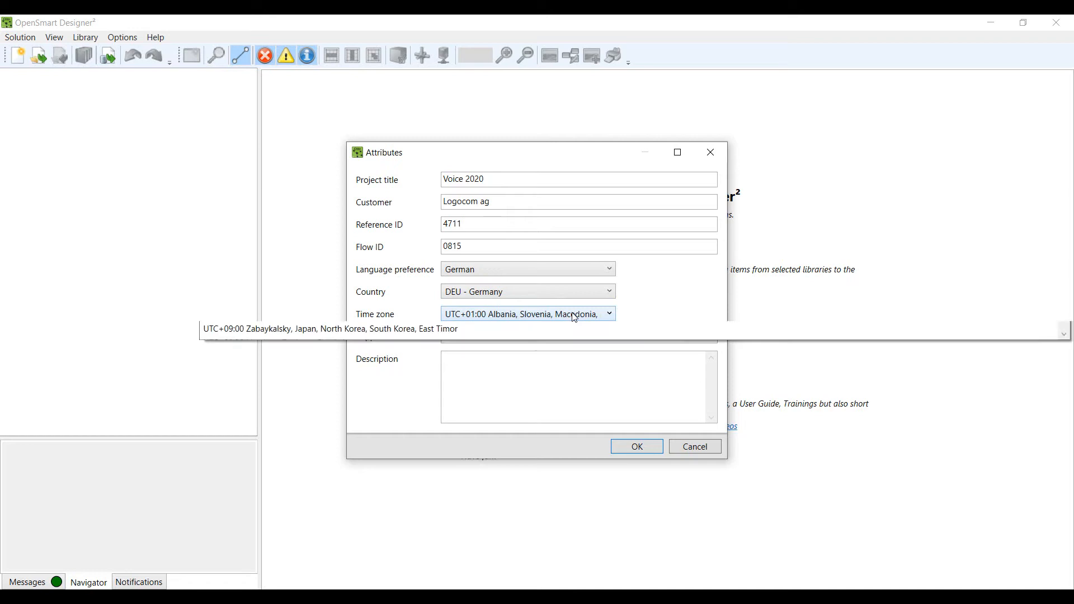
click(575, 317)
double_click(459, 335)
text(Atos)
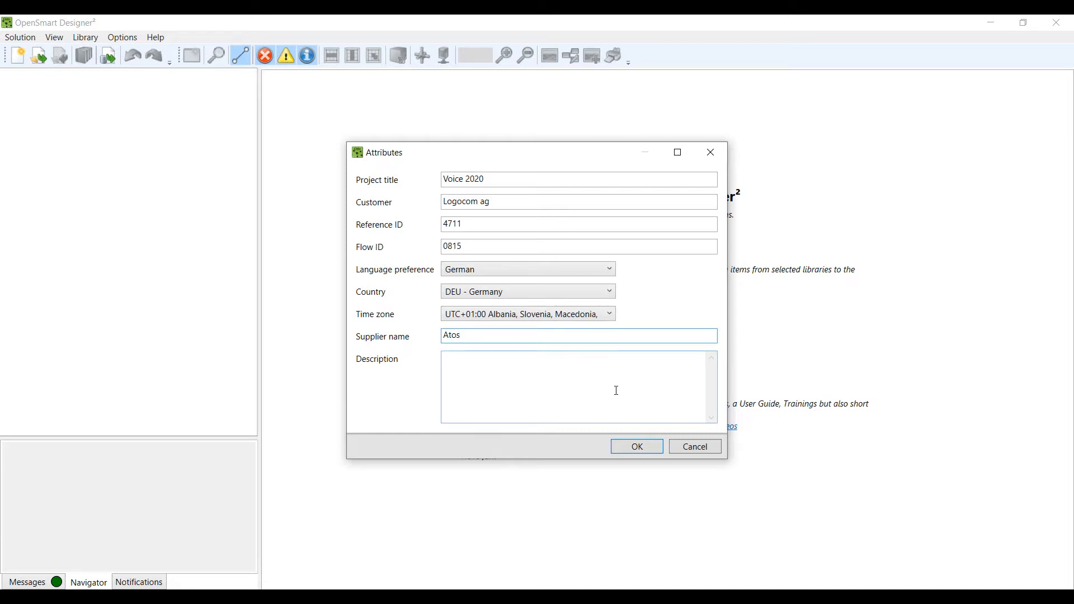
click(638, 446)
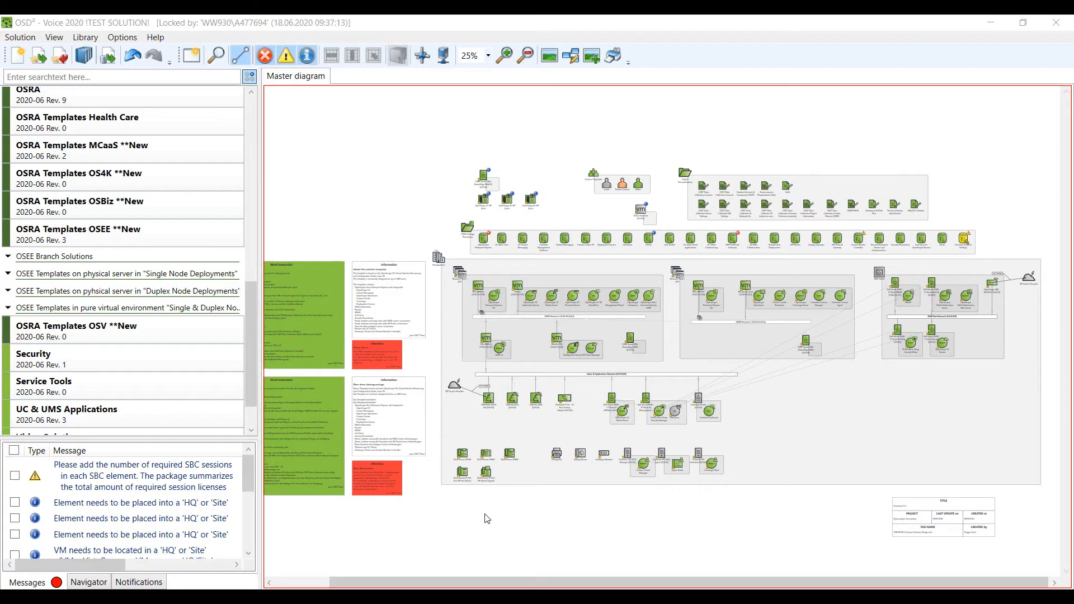
Check off the messages about SBC sessions, mixed OSRA package versions and the Certificate Authority option, and briefly show the checked-off messages.
click(14, 478)
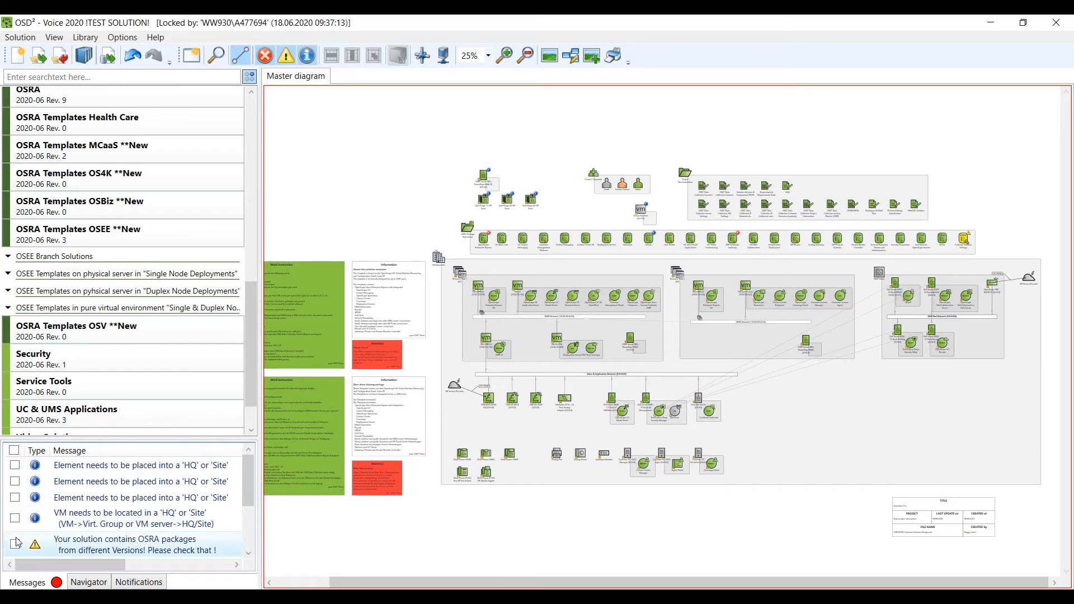
click(15, 545)
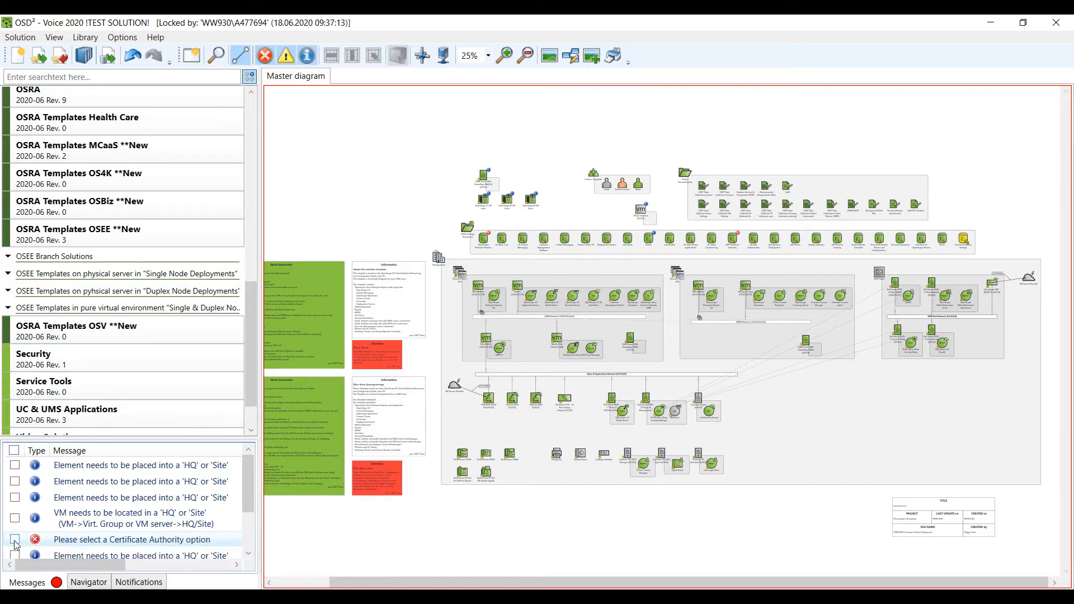
click(15, 540)
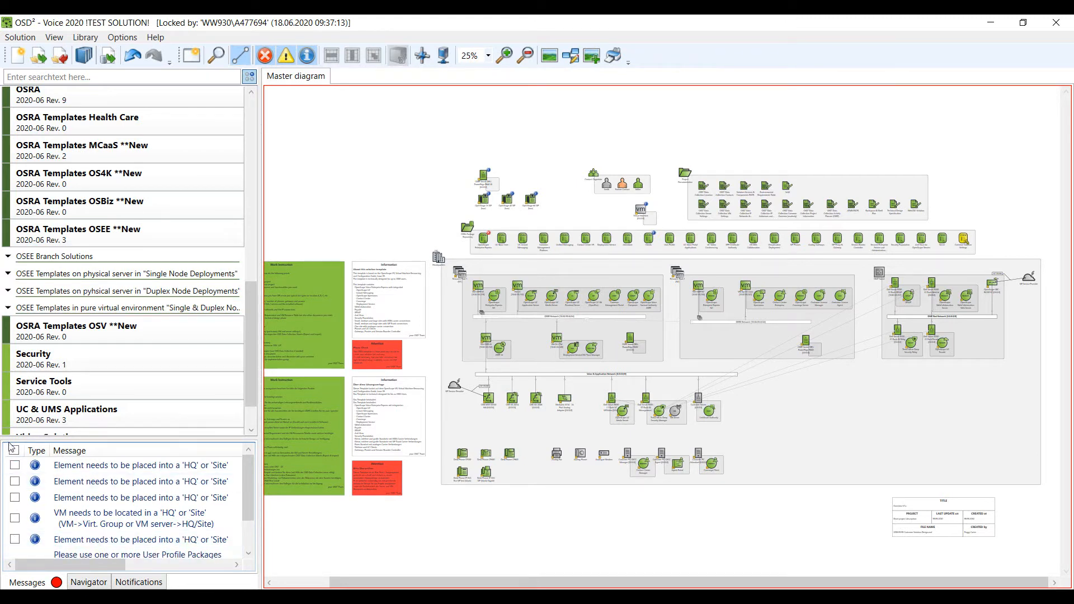
click(14, 451)
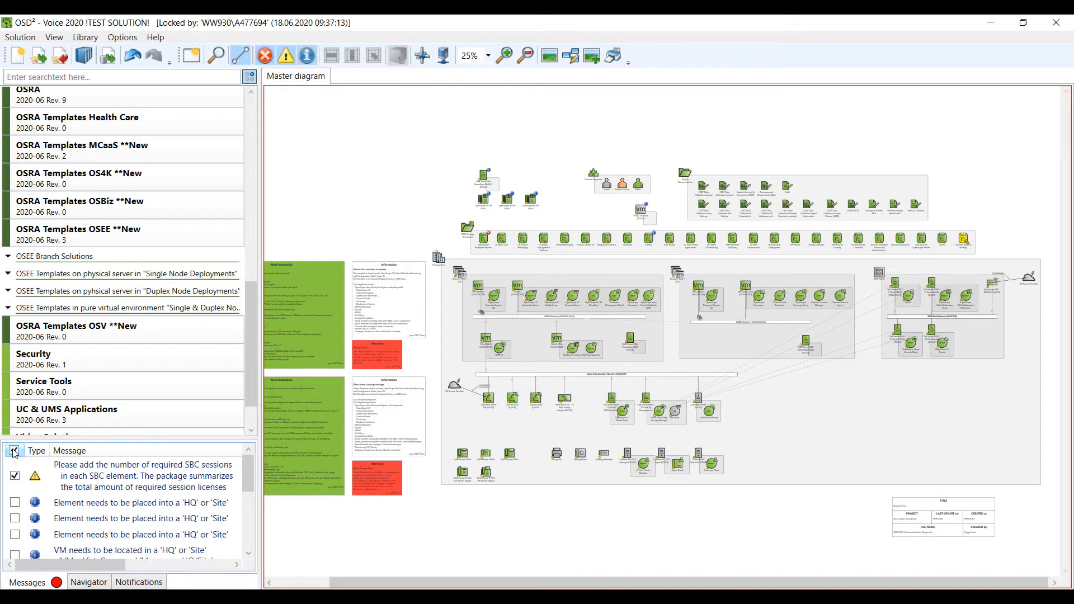
click(14, 451)
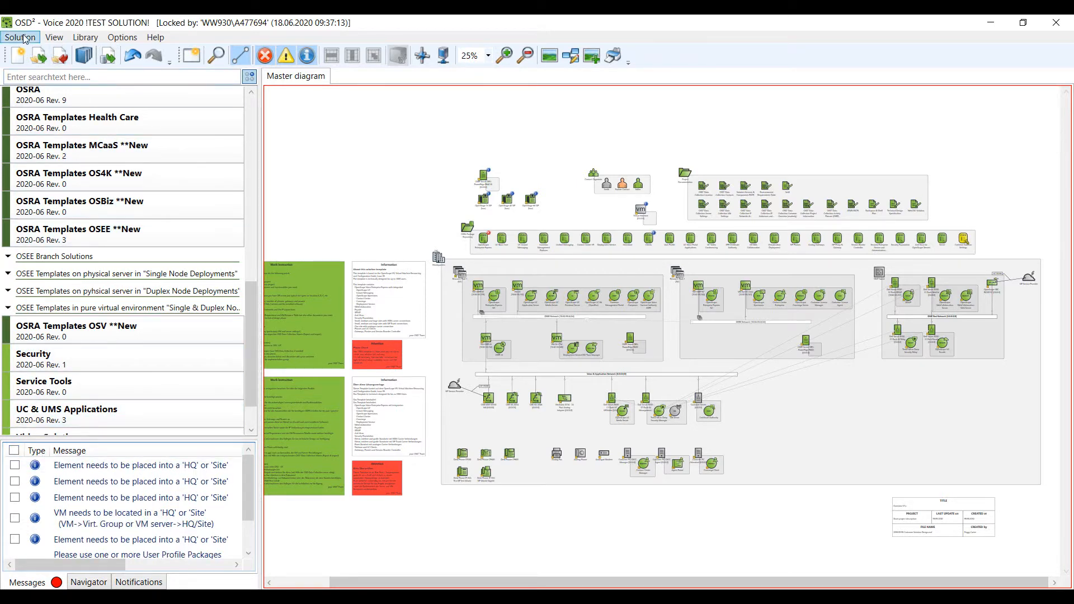
click(24, 38)
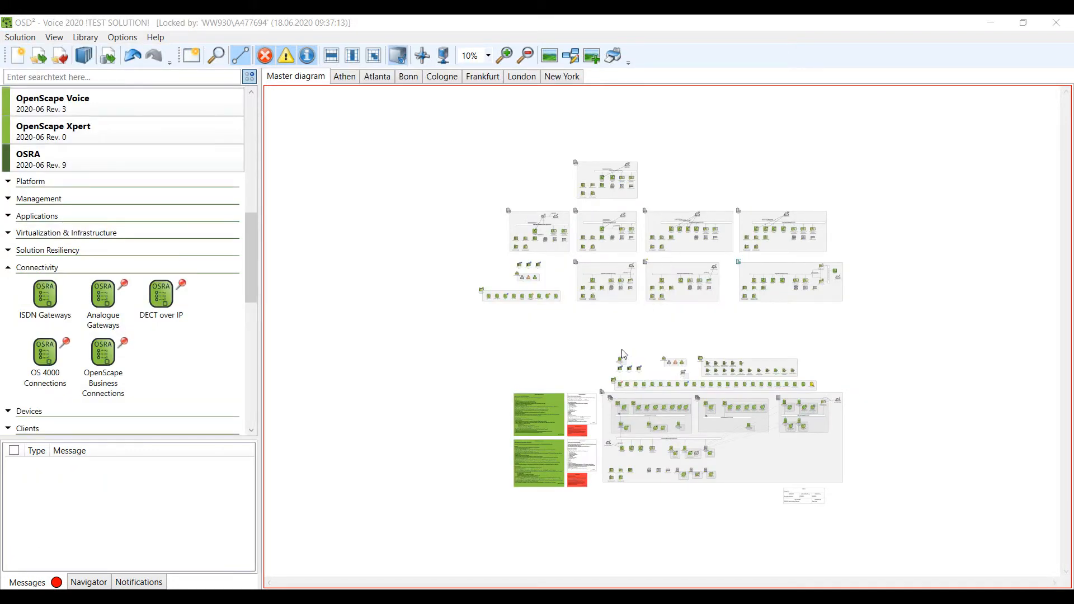
Examine the individual site diagrams for Athen, Atlanta, Bonn and London.
click(344, 78)
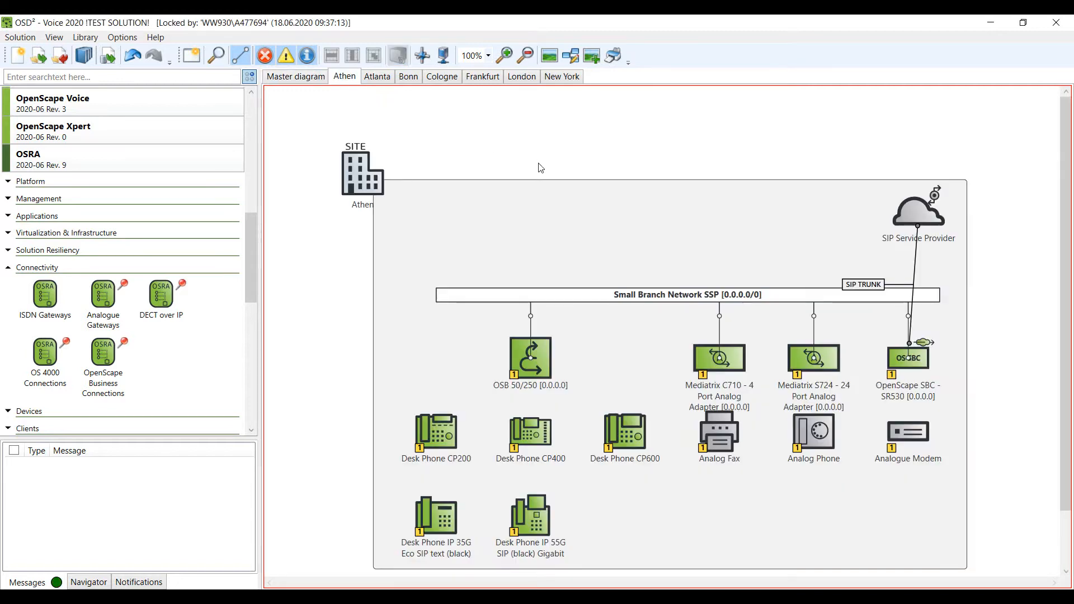
scroll(538, 164, down, 2)
click(374, 79)
scroll(544, 169, down, 1)
scroll(546, 174, down, 3)
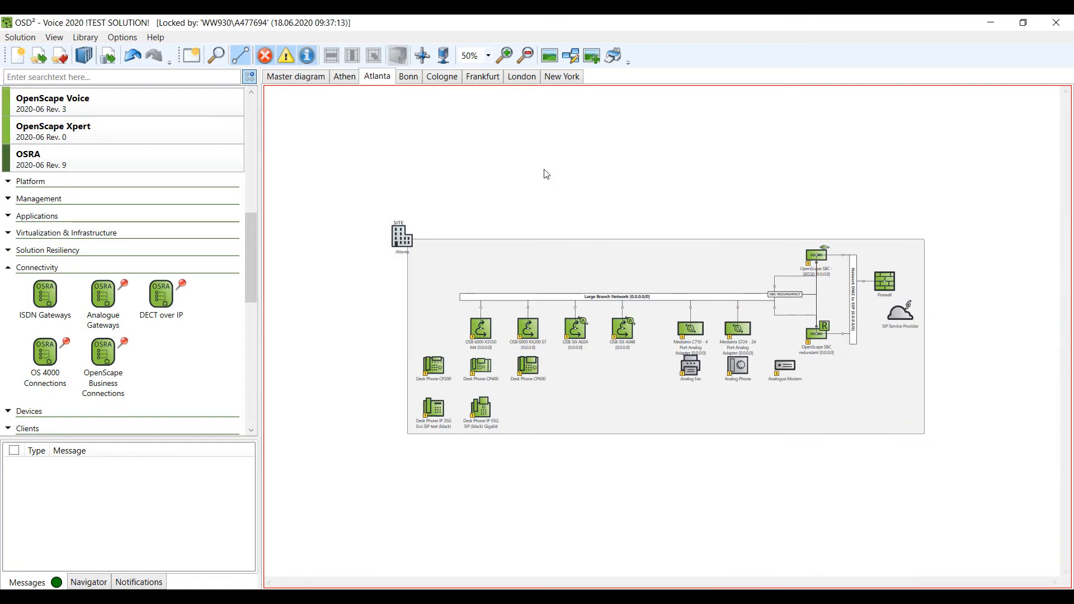
click(412, 82)
scroll(582, 155, down, 1)
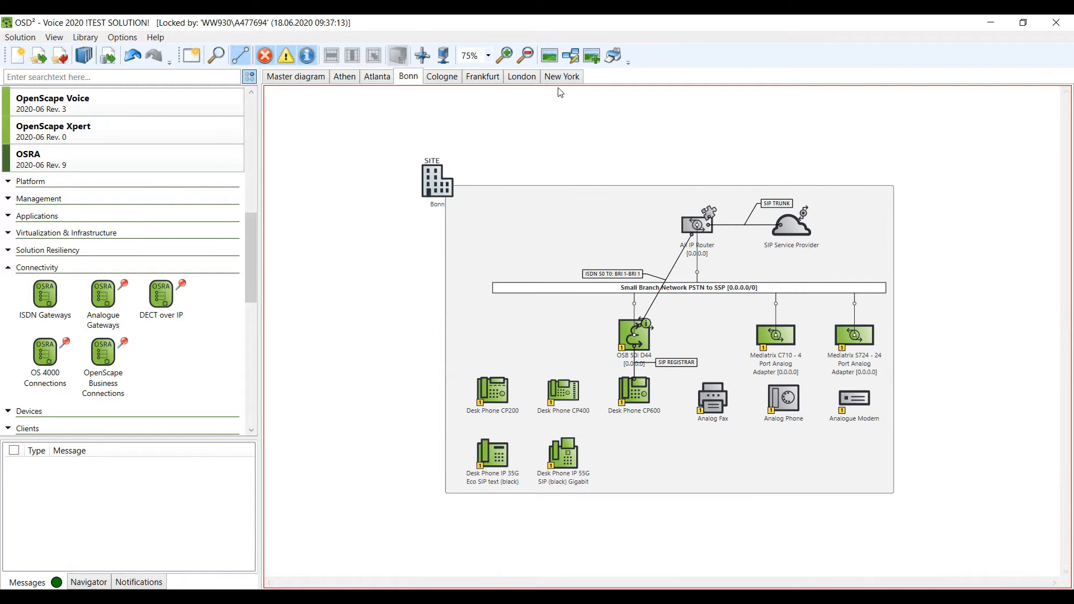
click(519, 79)
scroll(580, 184, down, 3)
scroll(580, 185, down, 3)
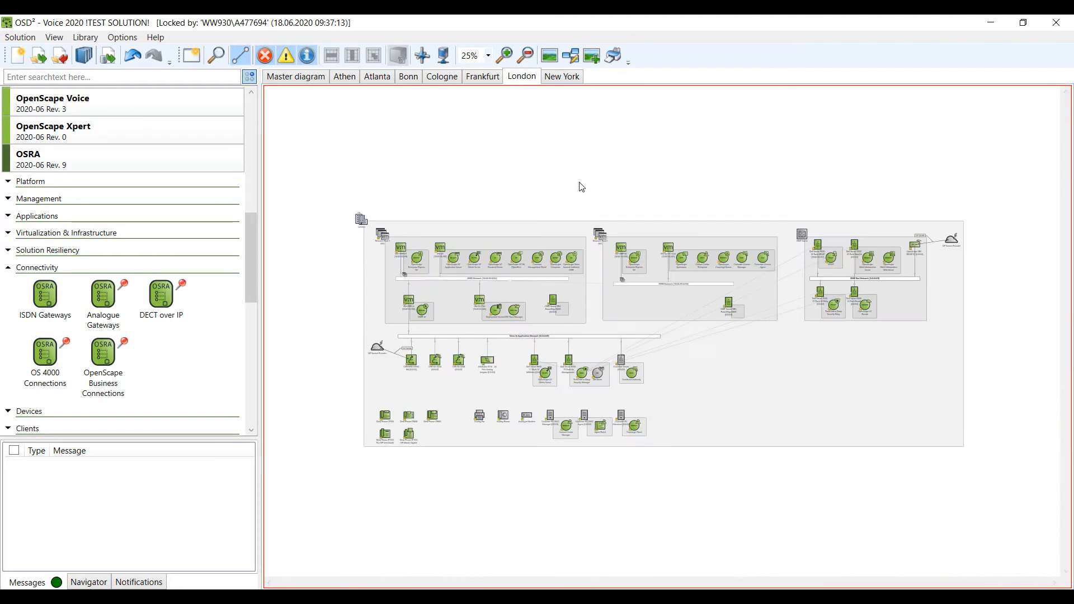
scroll(582, 187, up, 1)
Add a DECT over IP element from the OSRA Connectivity group to the Cologne diagram, outside the site area.
click(442, 78)
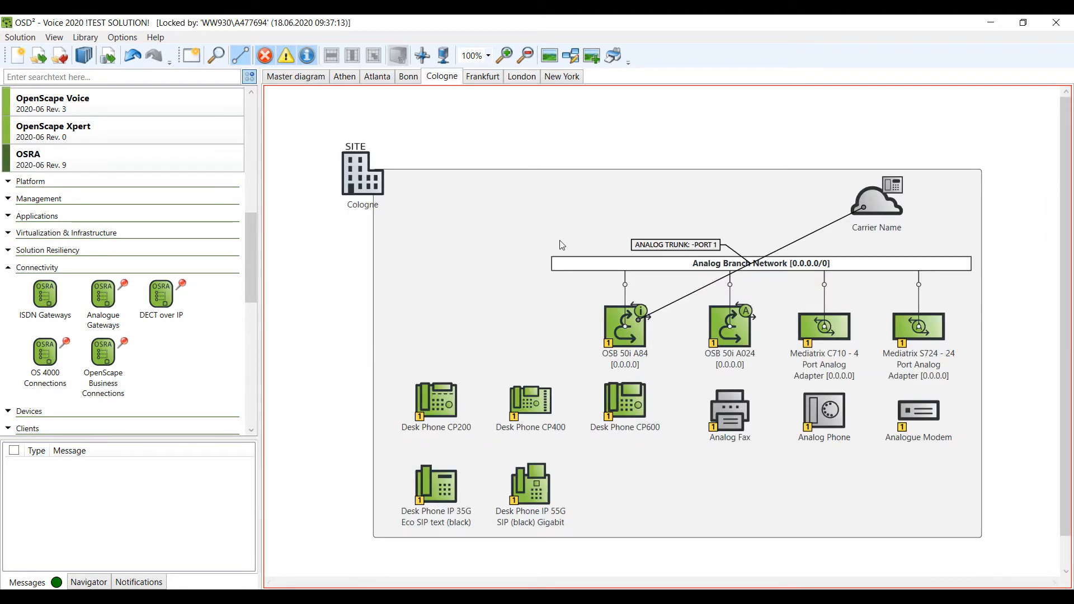
scroll(562, 246, down, 1)
drag(161, 296, 370, 285)
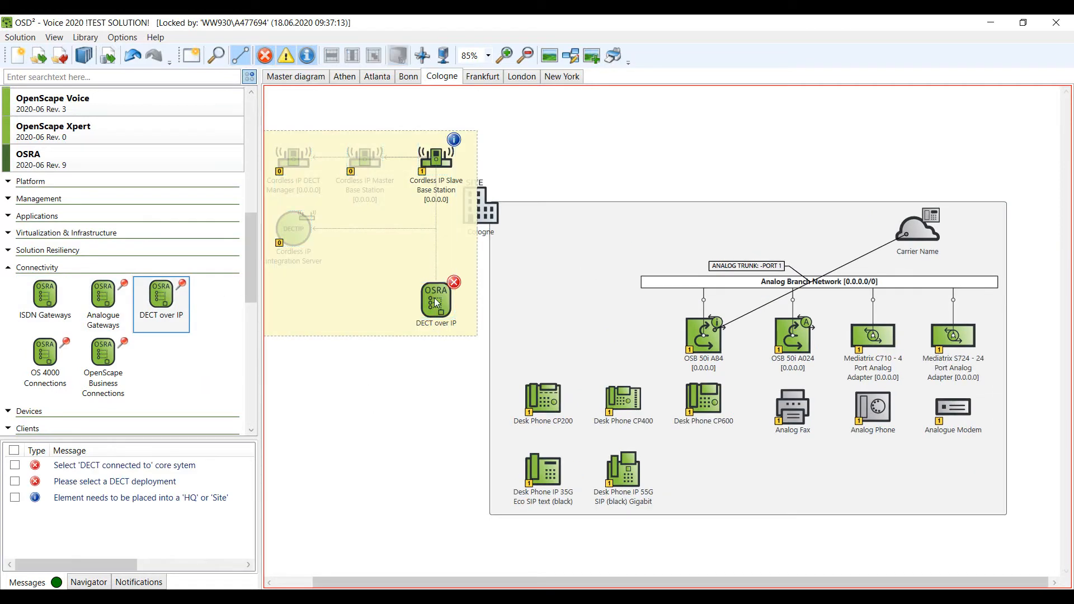
Select the connected core system and a DECT deployment with master and slave base stations in the DECT over IP element's properties.
right_click(434, 297)
click(471, 507)
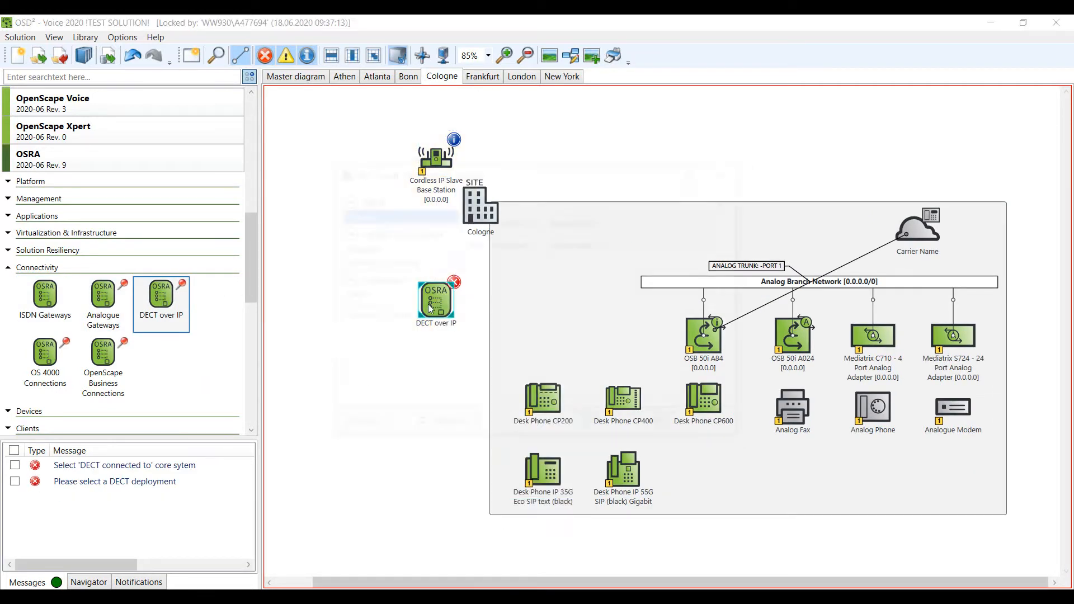
double_click(429, 309)
click(586, 225)
click(587, 249)
click(587, 245)
click(588, 273)
click(597, 426)
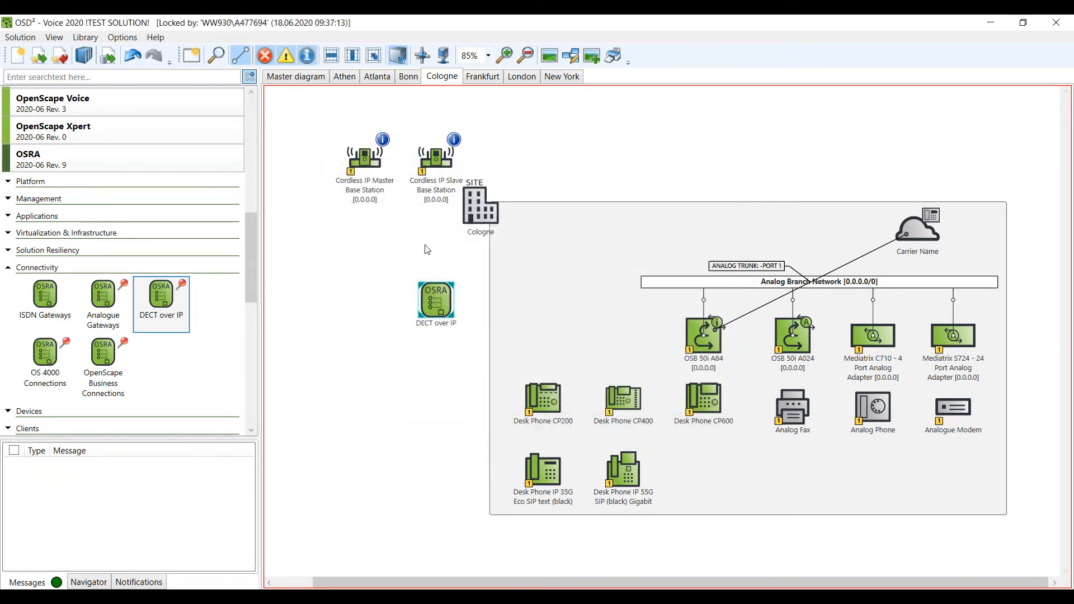
Move the Cordless IP Master and Slave Base Stations into the Cologne site and check their placement in the master diagram.
drag(366, 167, 570, 235)
drag(430, 160, 624, 232)
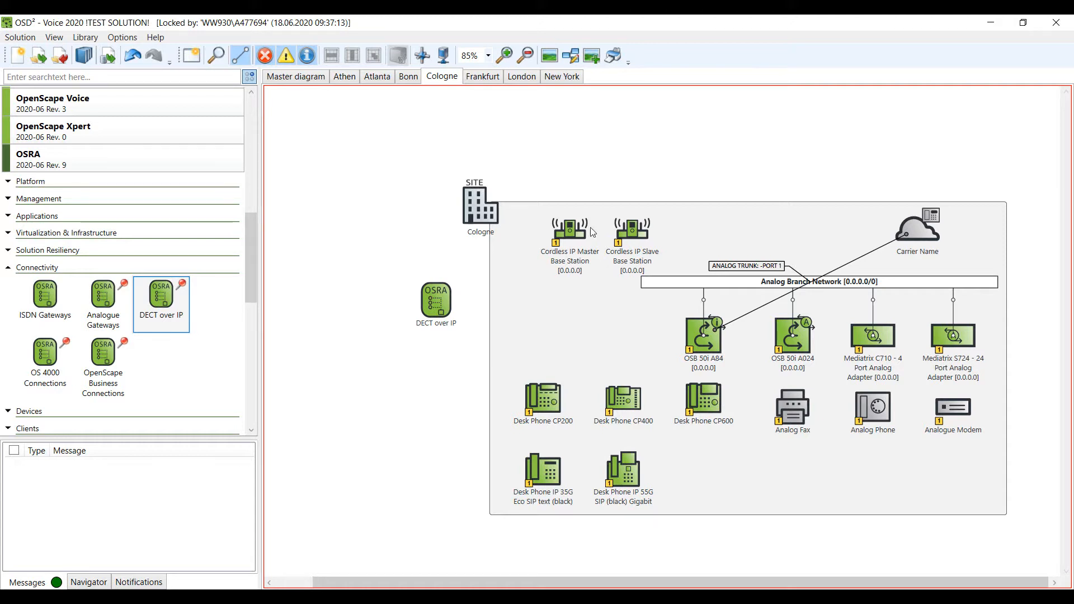
click(309, 77)
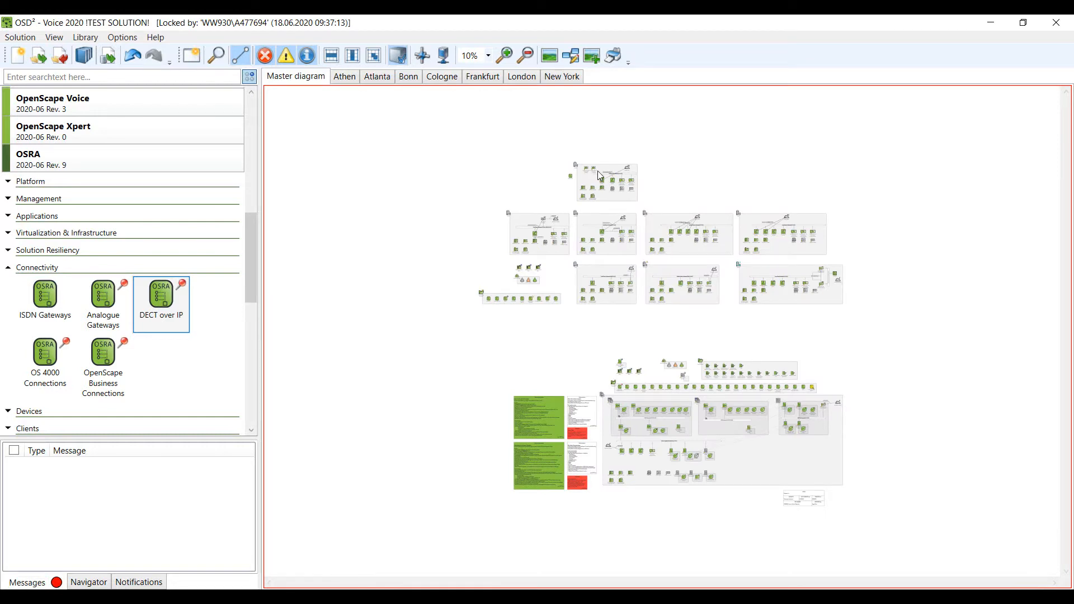
scroll(597, 170, up, 3)
drag(536, 582, 491, 582)
scroll(560, 189, up, 2)
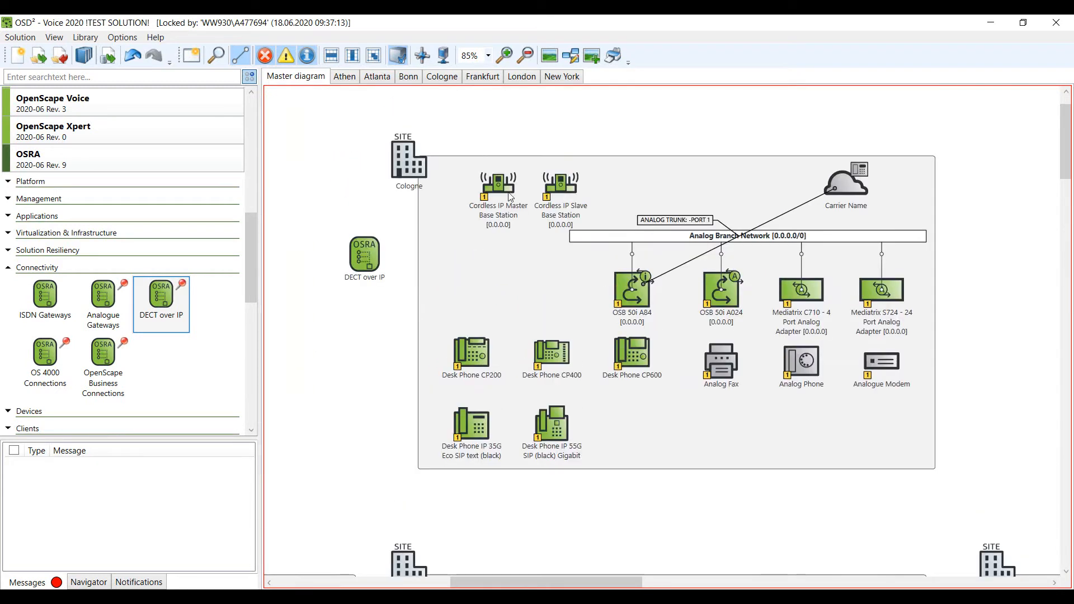
click(442, 76)
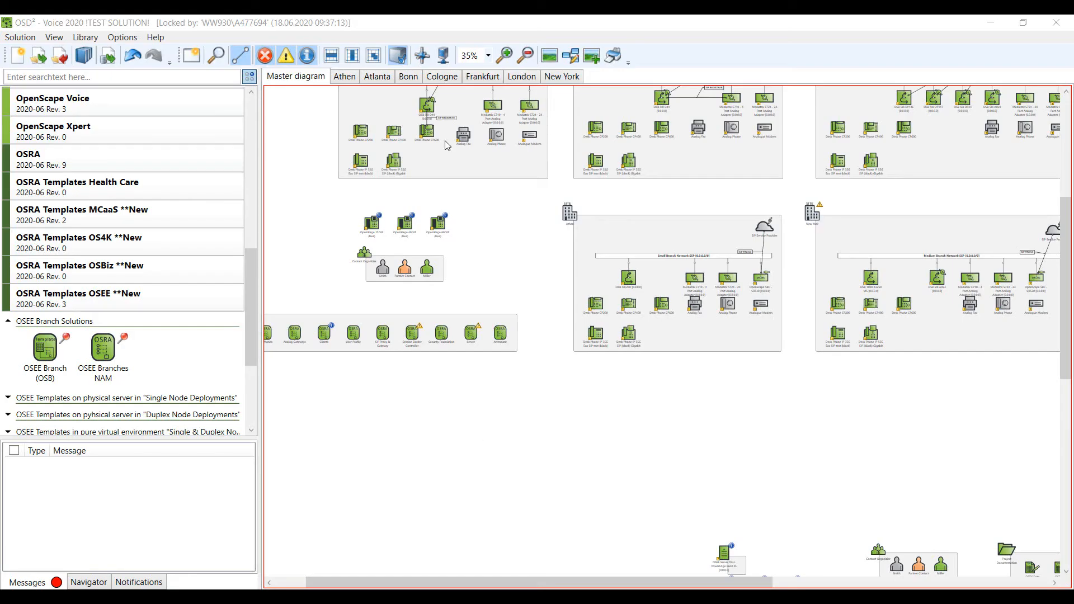
Search the solution for the item name London and centre the found site in the master diagram.
click(219, 58)
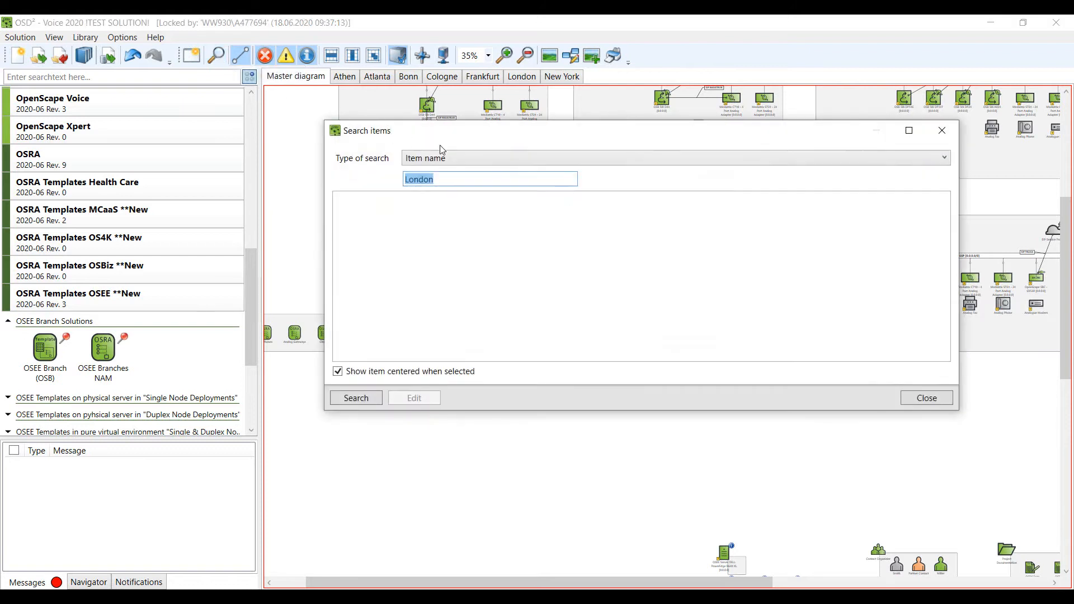
click(463, 179)
click(369, 399)
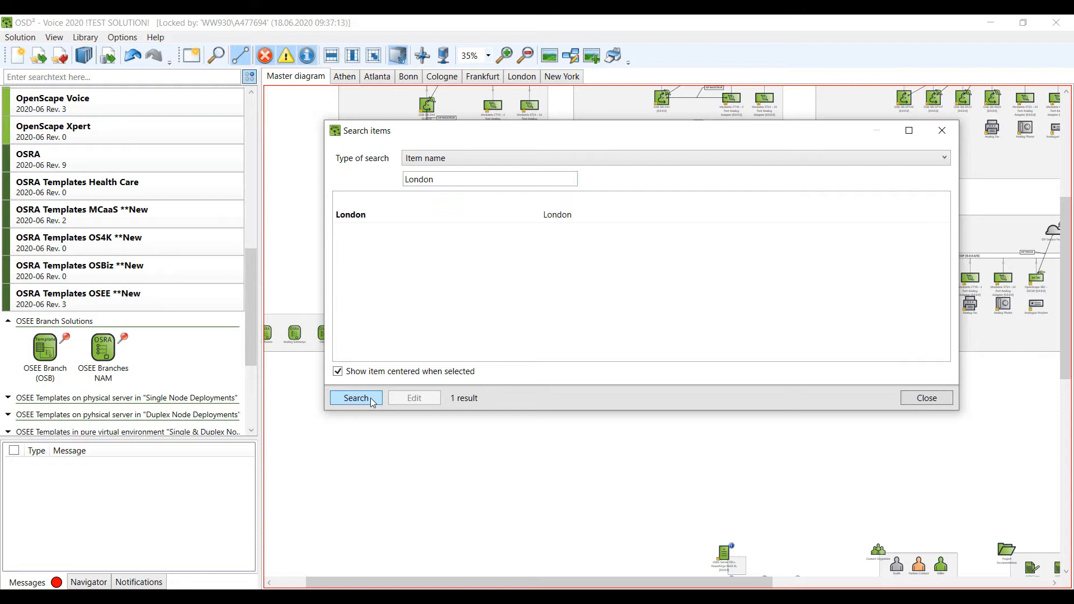
click(438, 209)
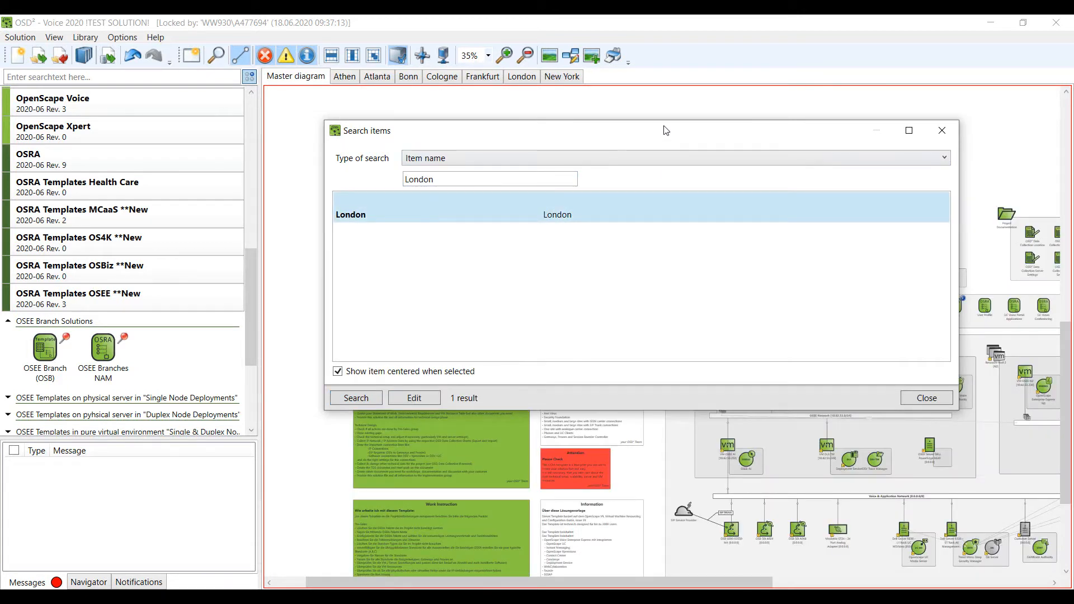
drag(663, 132, 475, 32)
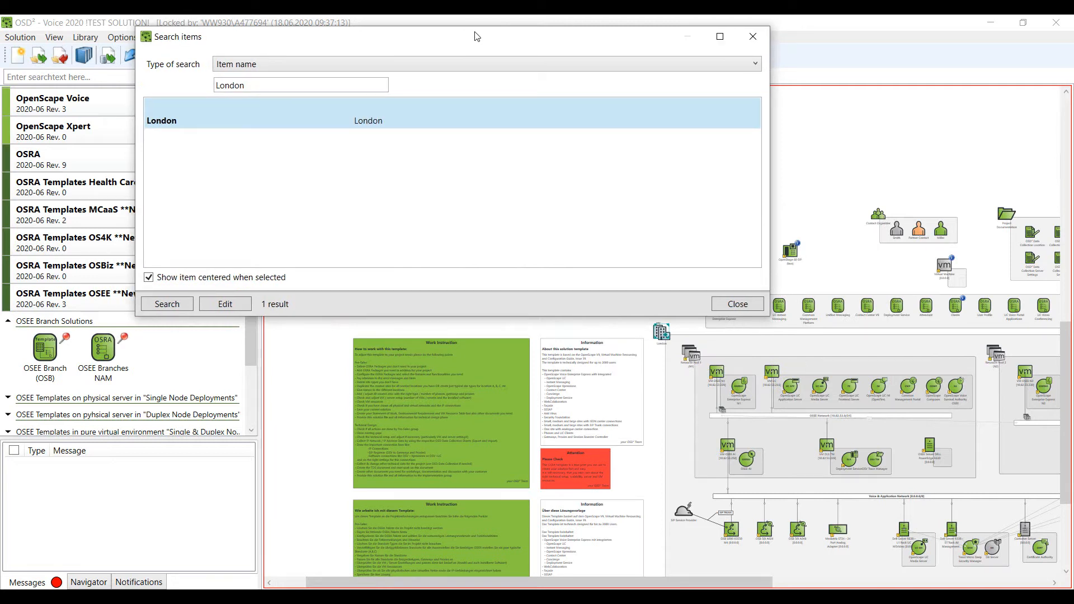
Search the solution by parameter for the IP address 10.82.53.233, including calculated parameter values.
click(300, 66)
click(294, 90)
drag(296, 90, 212, 85)
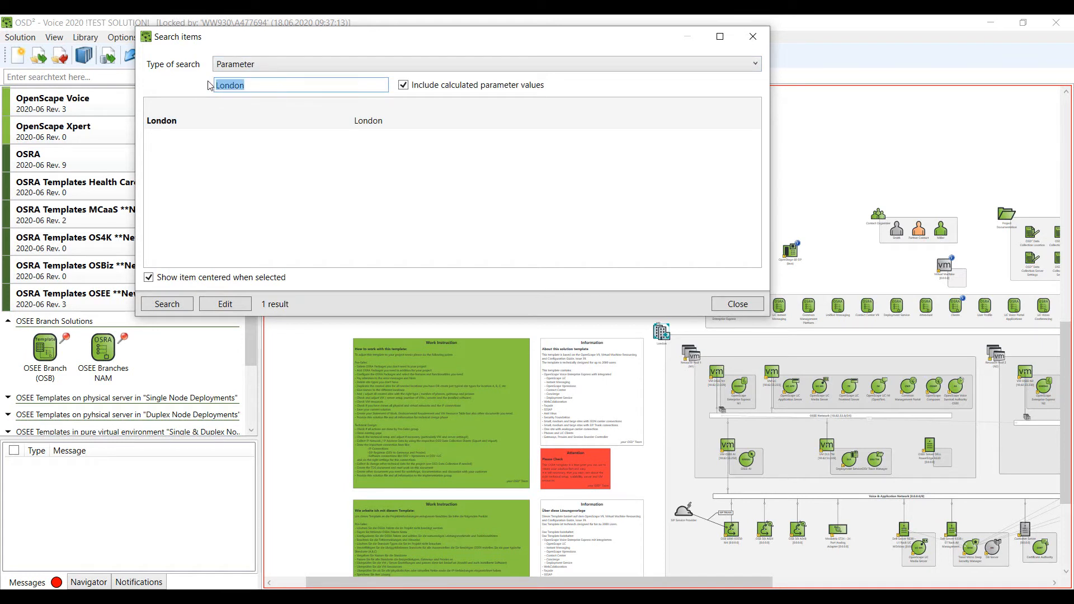
text(10.82.53.233)
key(Return)
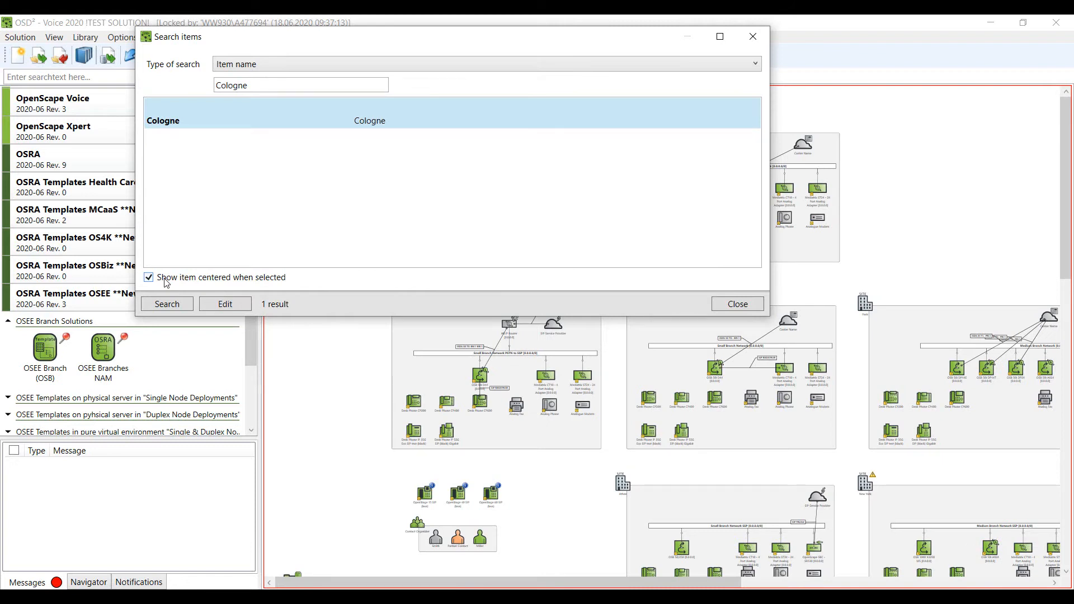
Switch the option to show items centered when selected off and back on in the Cologne item search.
click(167, 283)
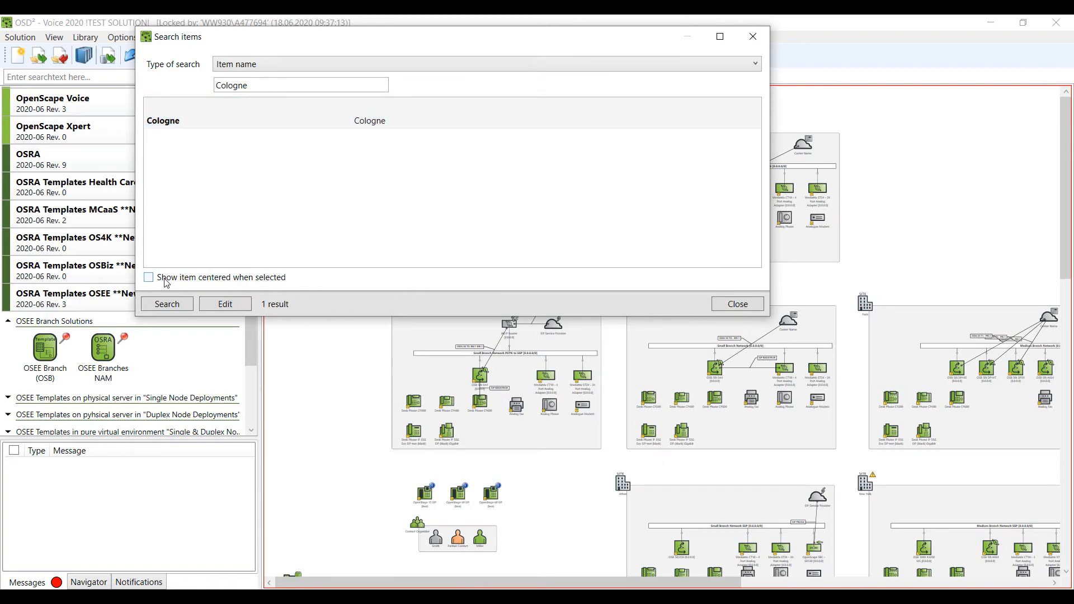
click(167, 282)
click(167, 282)
click(167, 282)
click(738, 304)
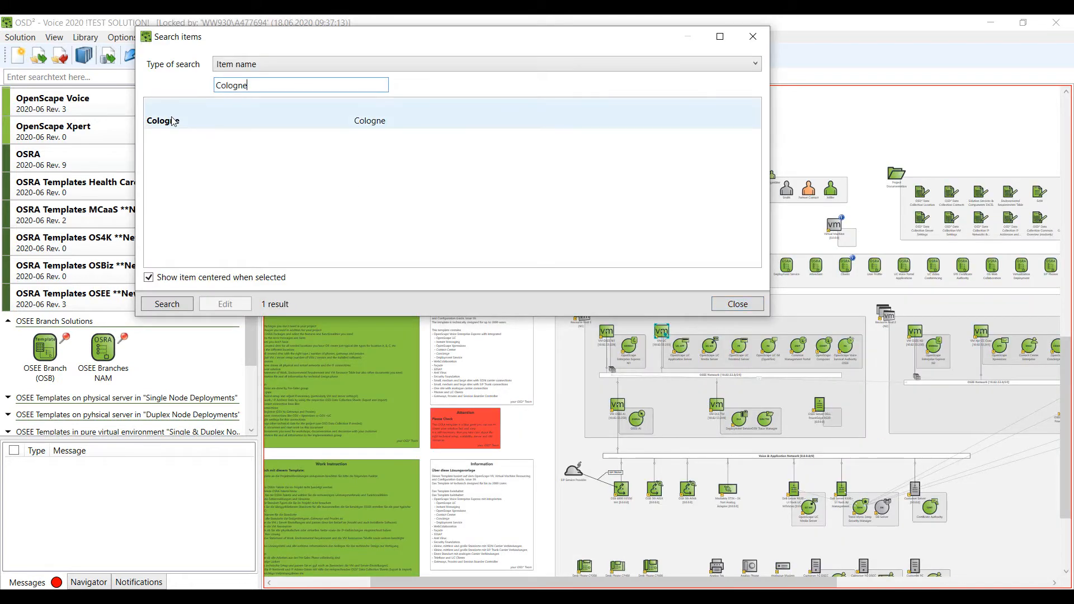
Open the Cologne site's properties from the search result, go through its address fields and discard the changes.
click(172, 118)
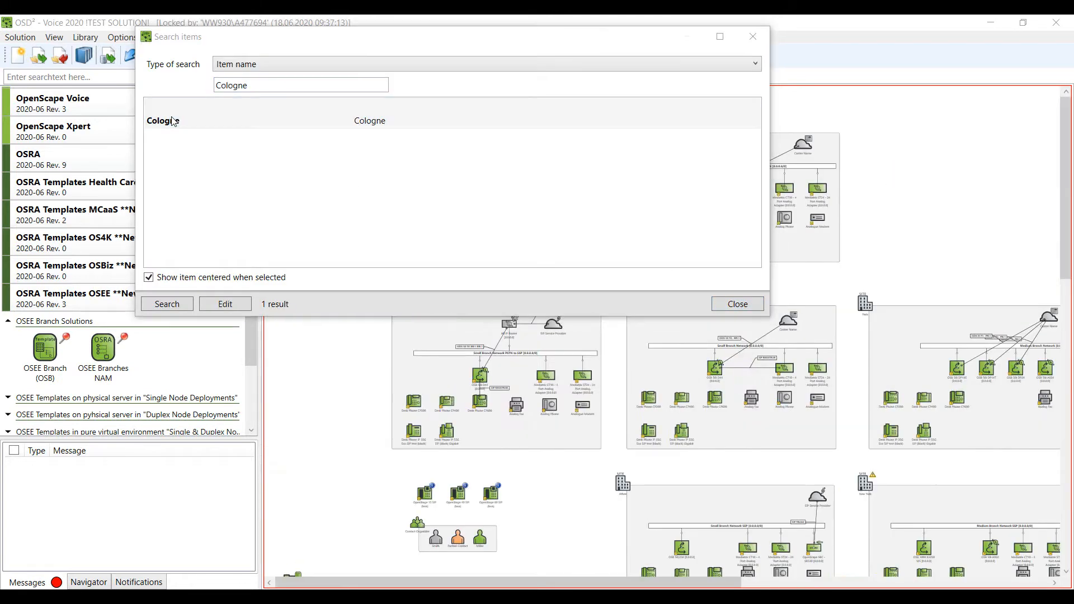
double_click(172, 121)
click(567, 236)
click(566, 259)
click(564, 281)
click(559, 304)
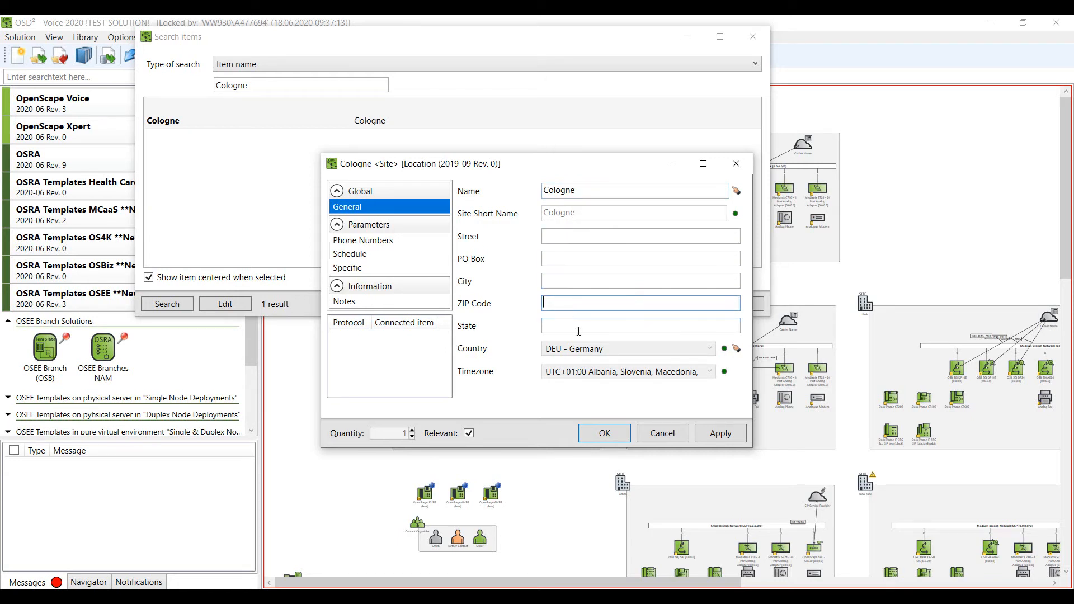
click(662, 434)
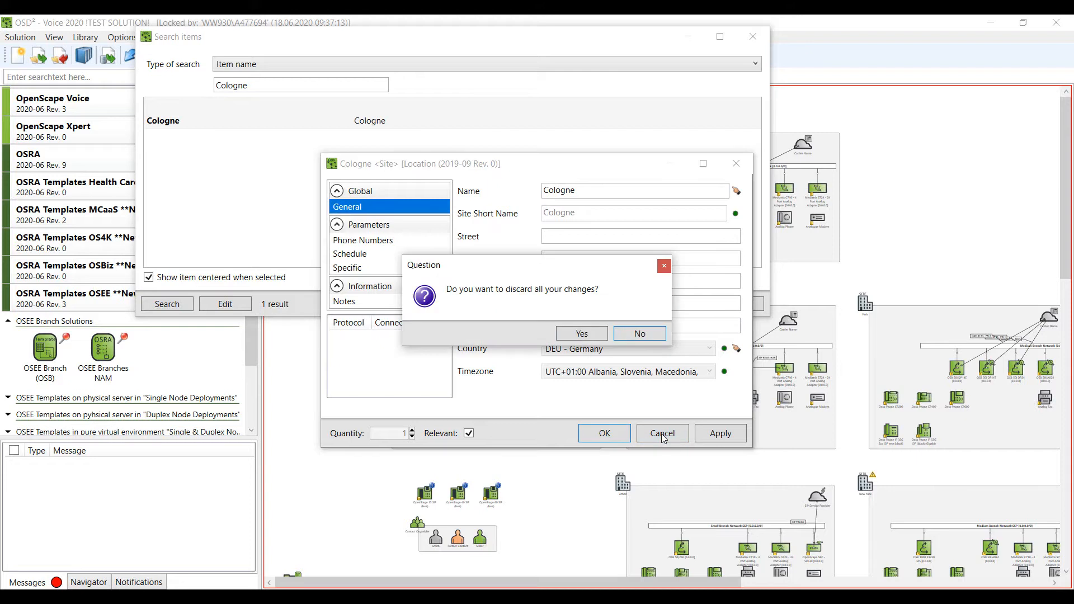
click(589, 332)
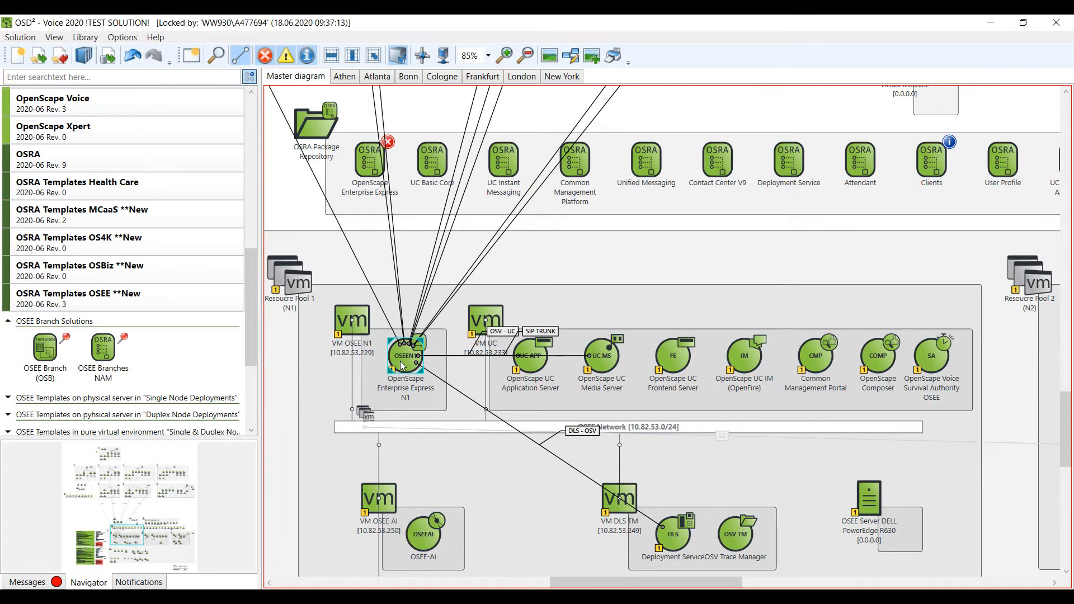
Highlight the connections of OpenScape Enterprise Express N1, follow them to the branch sites in the master diagram and clear the highlighting.
right_click(401, 366)
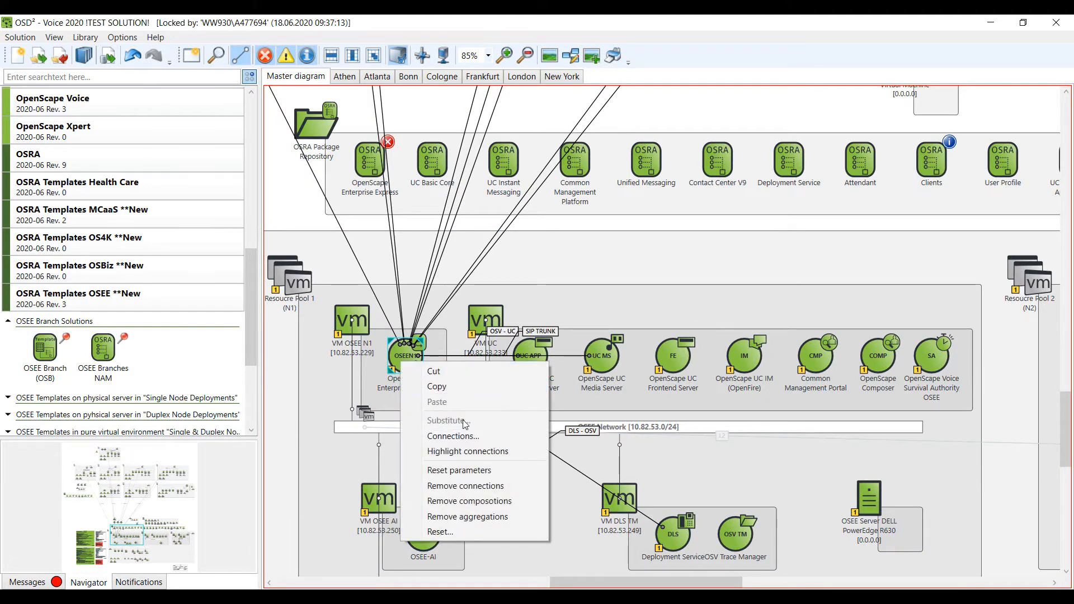
click(473, 452)
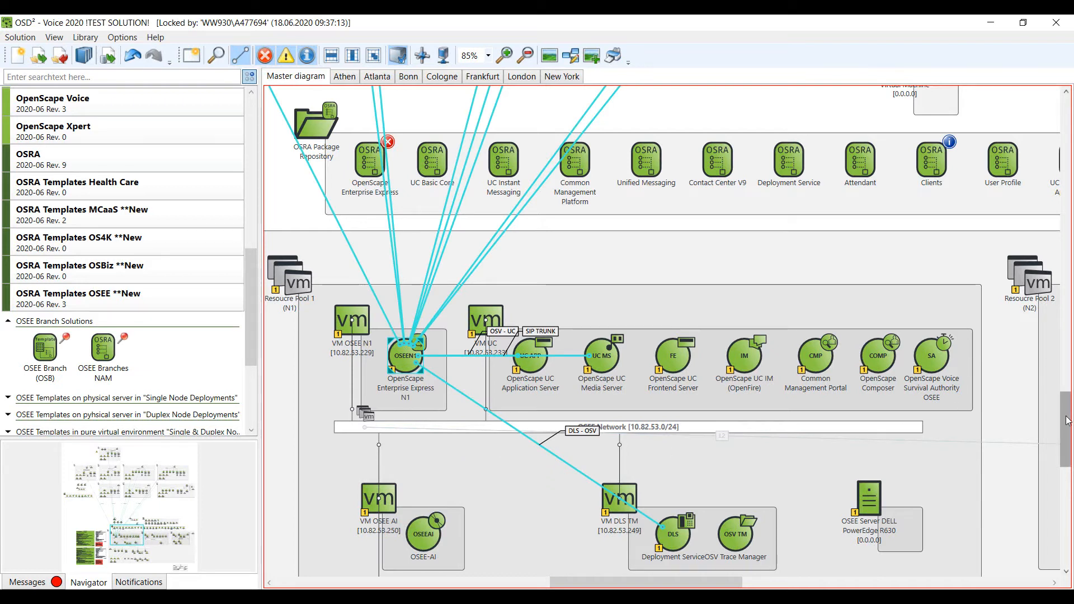
drag(1068, 414, 1072, 186)
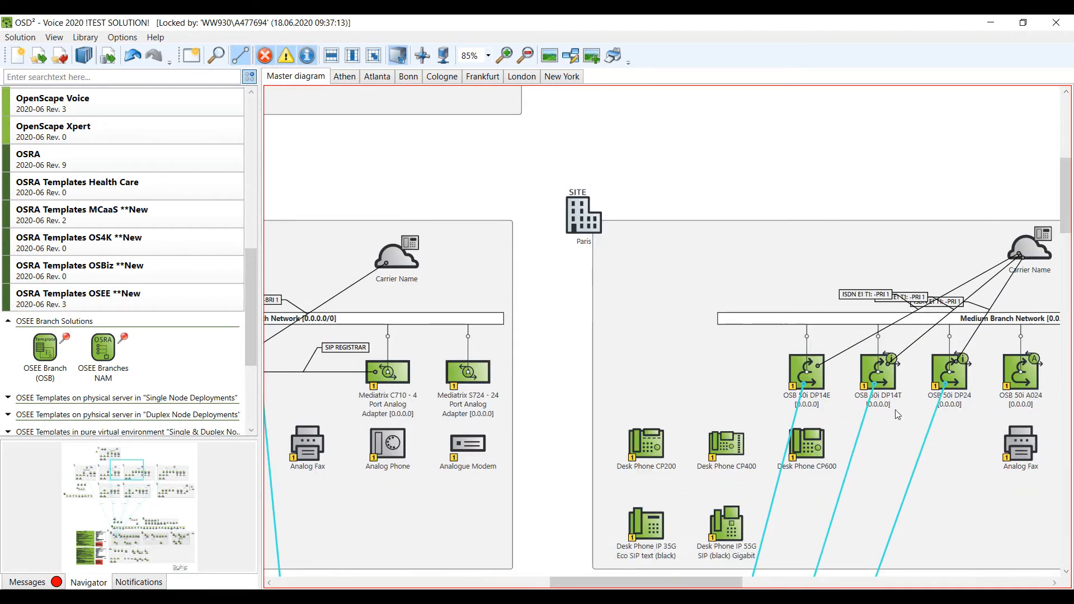
drag(708, 581, 619, 588)
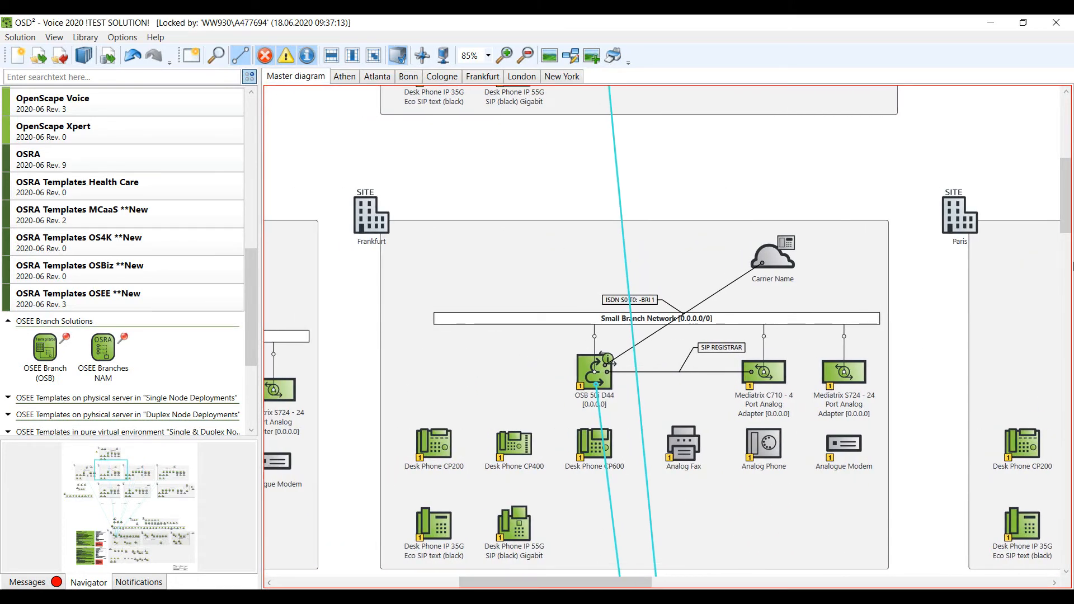
drag(1068, 227, 1069, 462)
click(916, 268)
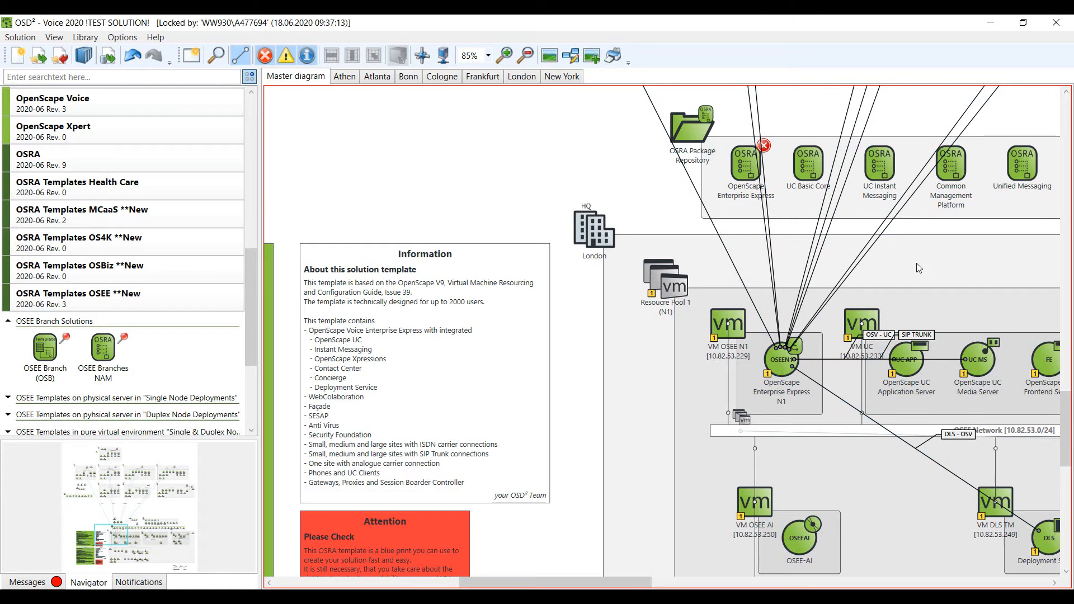
Delete the DLS - OSV link to Deployment Service in the OpenScape Enterprise Express N1 properties and apply the change.
click(781, 366)
double_click(785, 366)
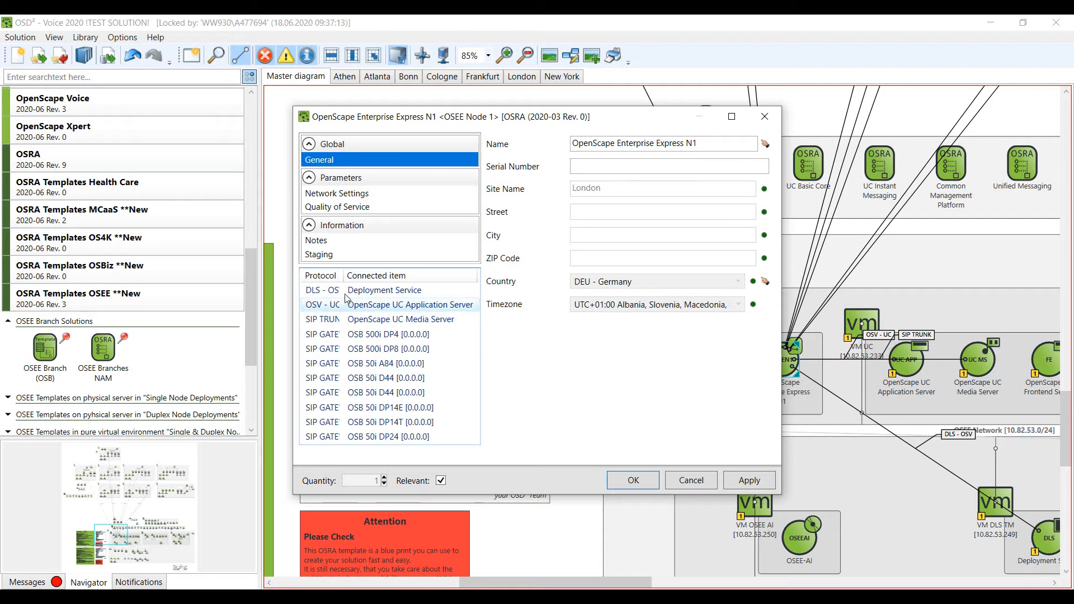
drag(345, 278, 364, 280)
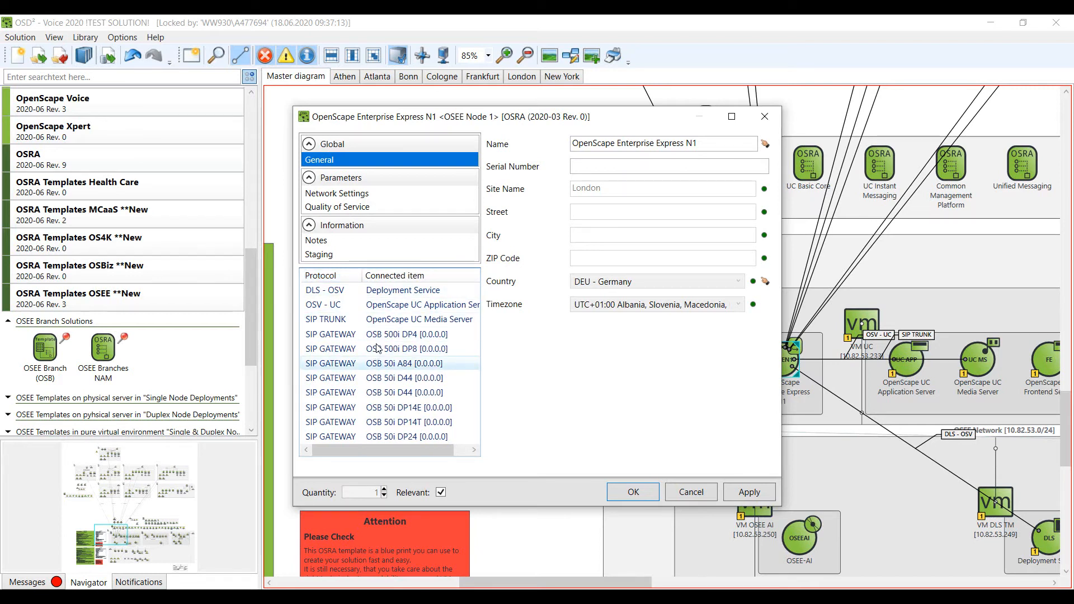
click(369, 288)
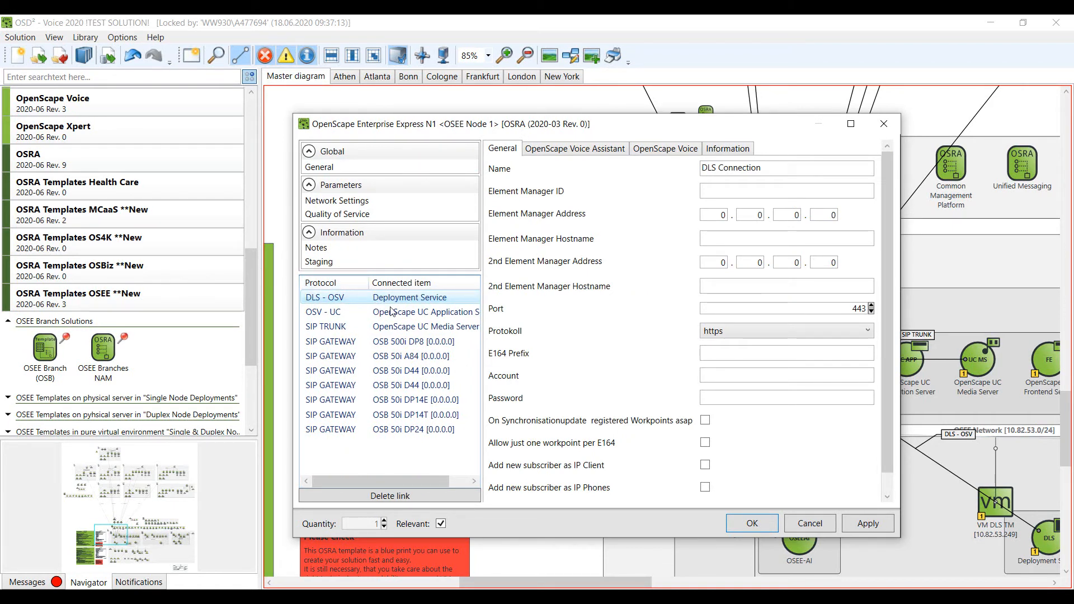
click(424, 497)
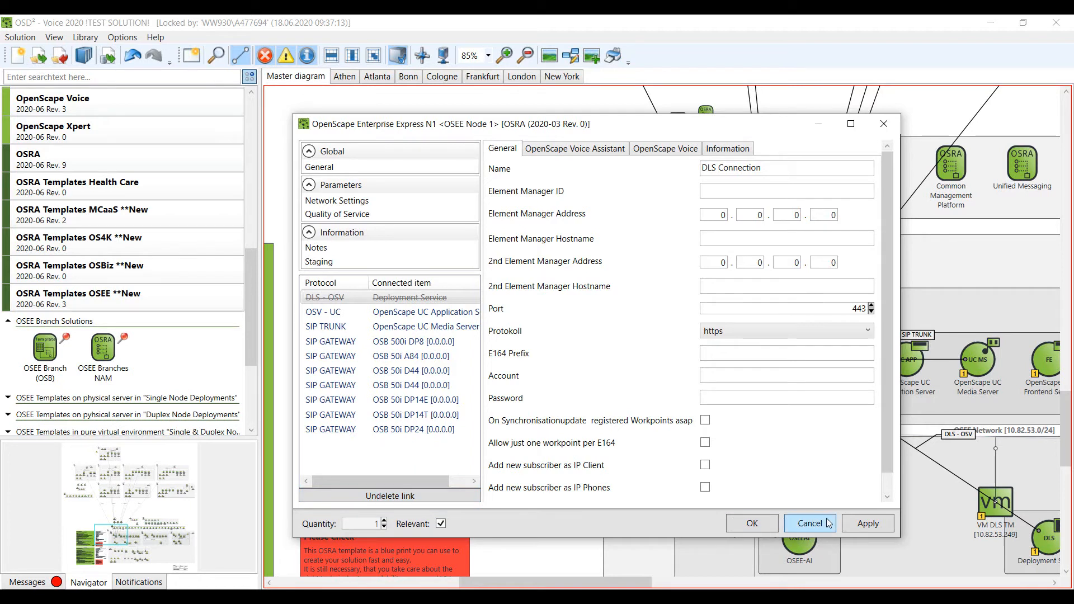
click(859, 524)
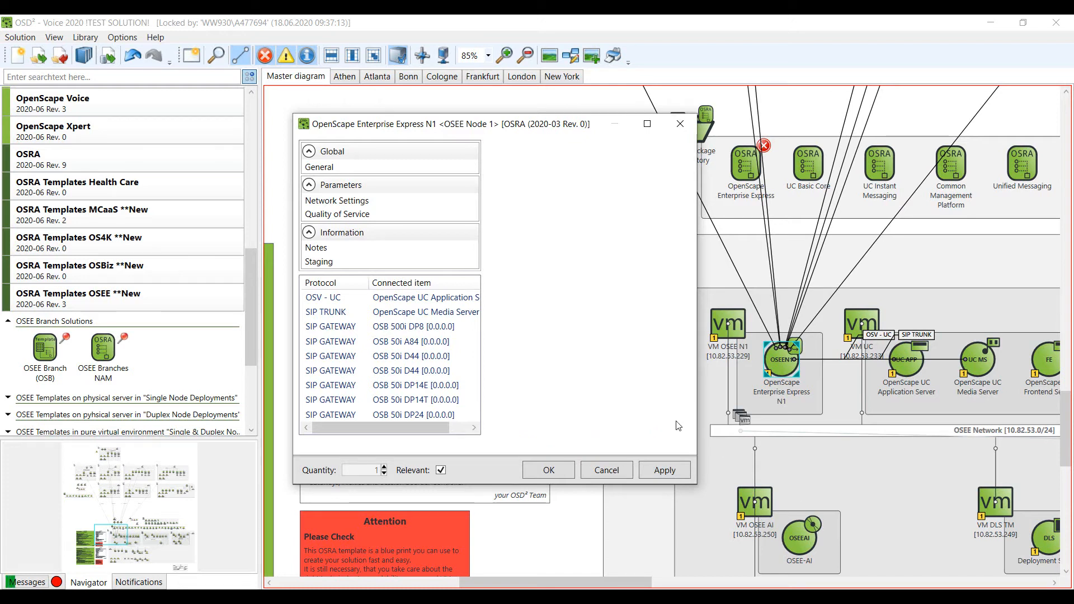
click(429, 303)
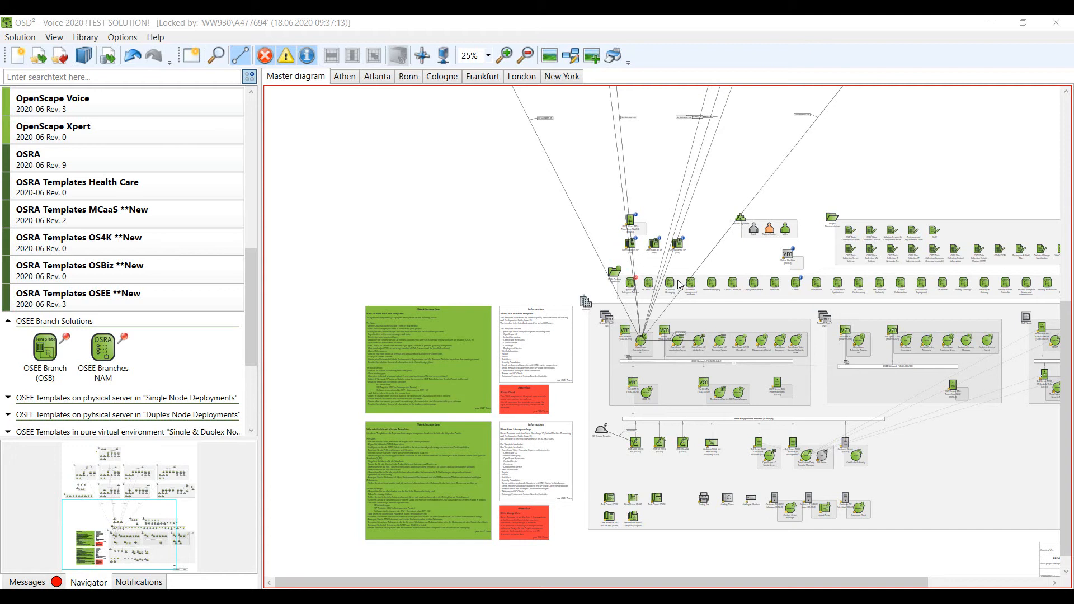
Export all site views without the master diagram to the Desktop as the PNG-ZIP archive Logocom Ag Voice 2020_Views.zip.
click(593, 59)
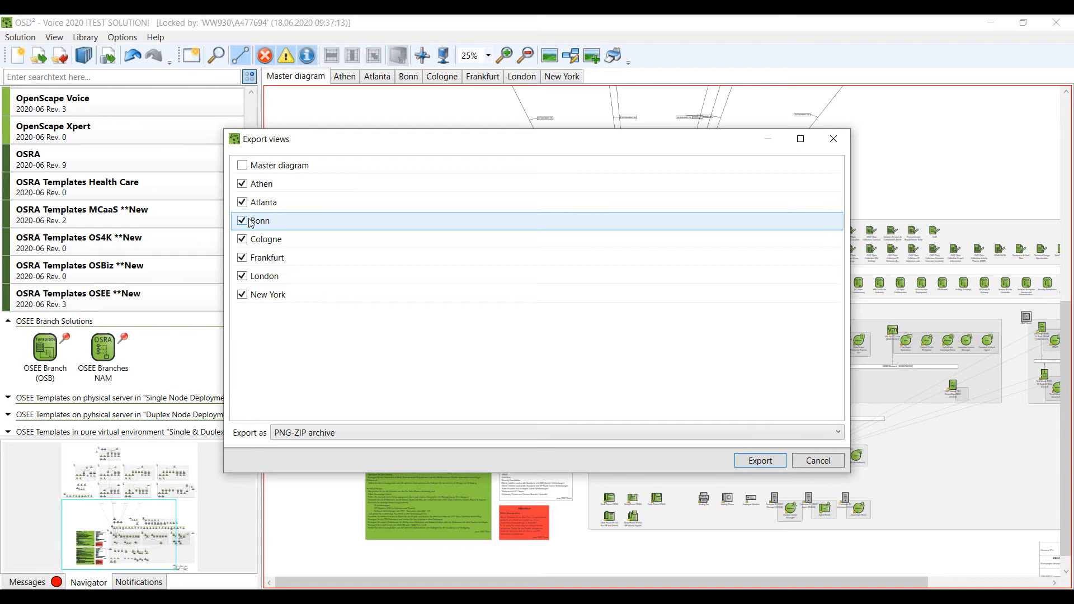
click(343, 440)
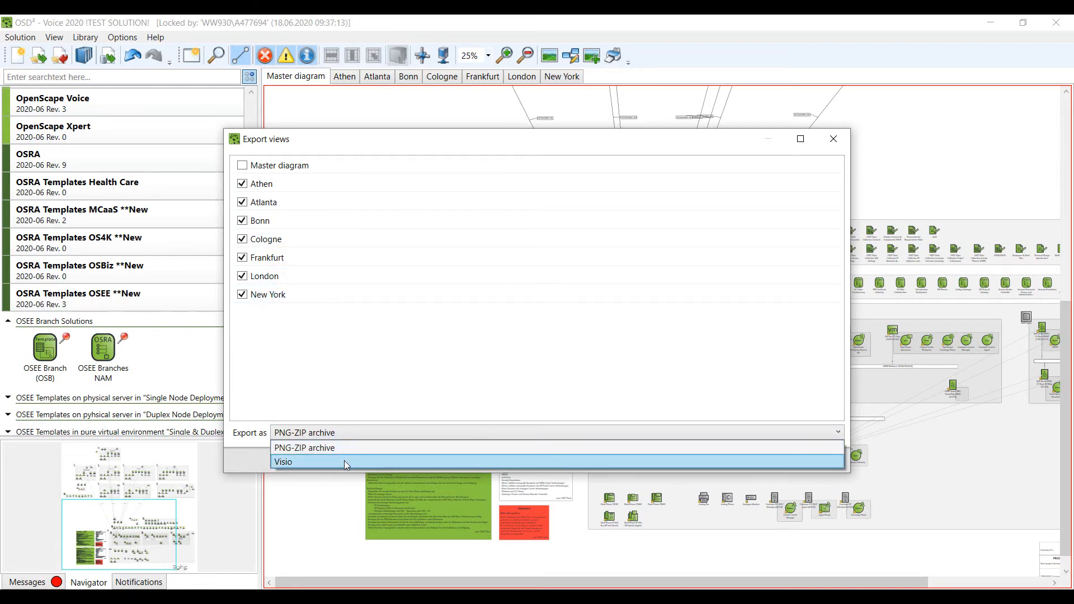
click(350, 448)
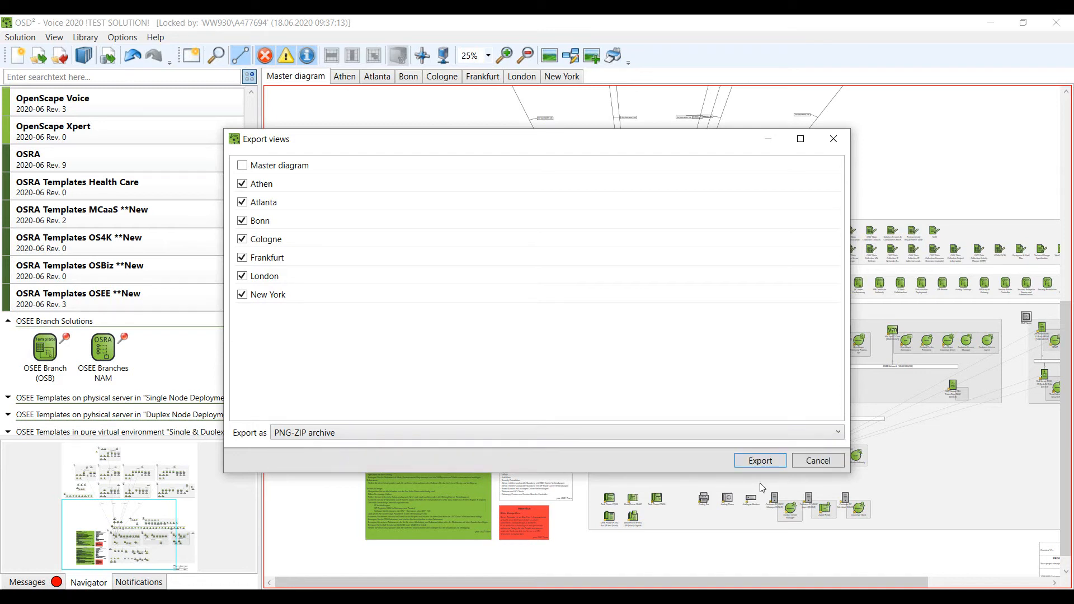
click(780, 464)
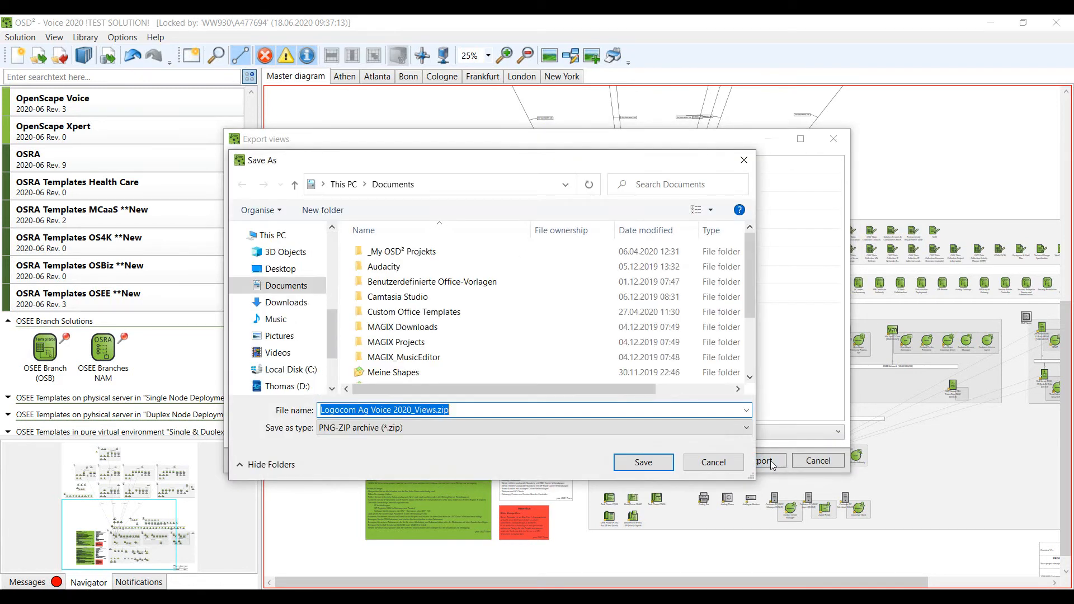
click(276, 269)
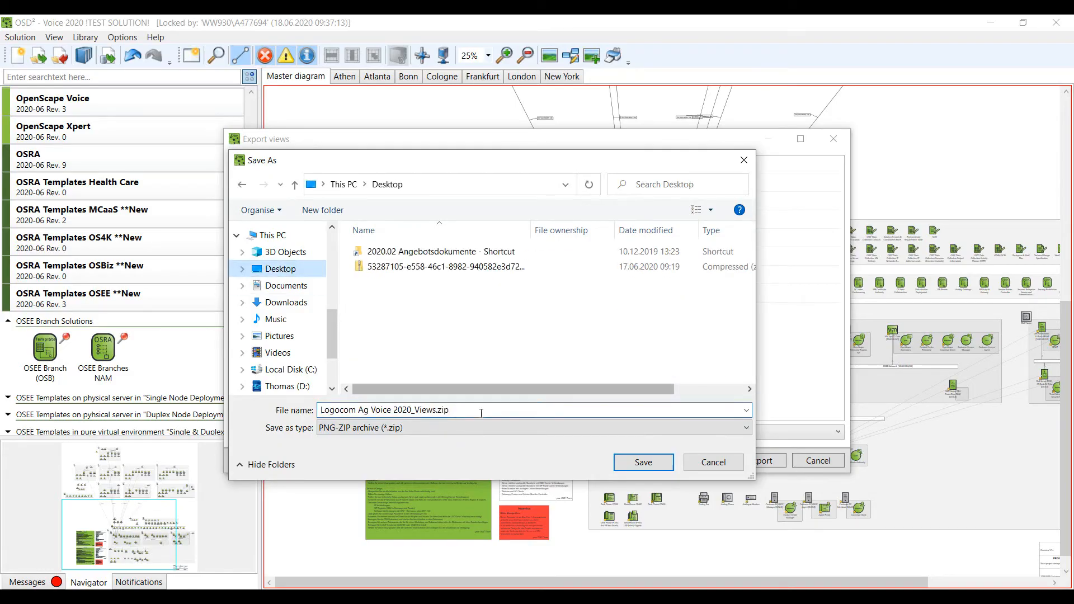
click(643, 462)
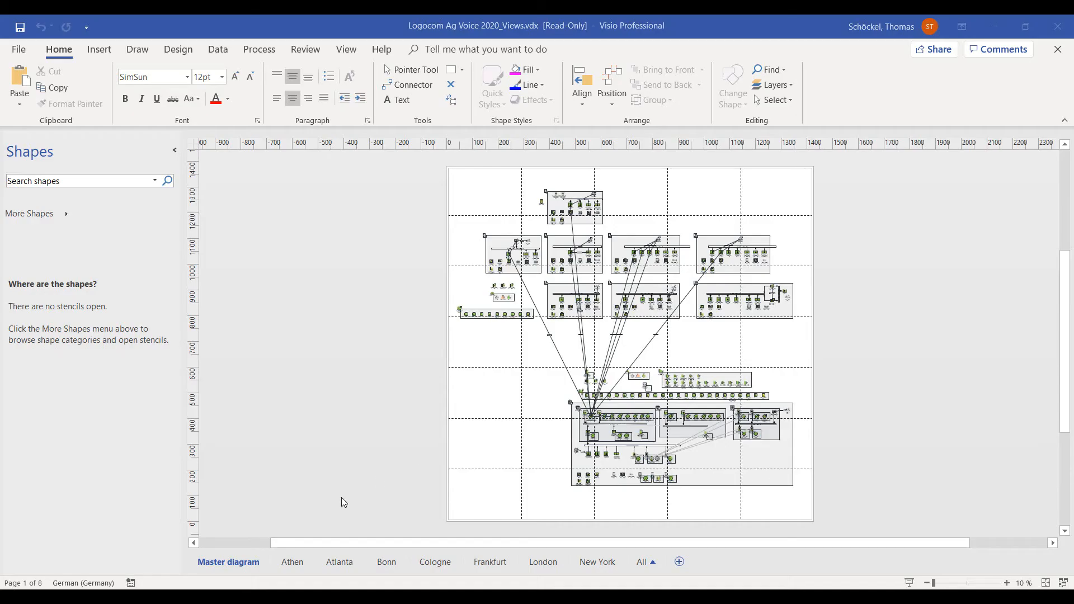
Examine the Athen page of the exported Logocom Ag Voice 2020_Views.vdx drawing in Visio at close range.
click(295, 565)
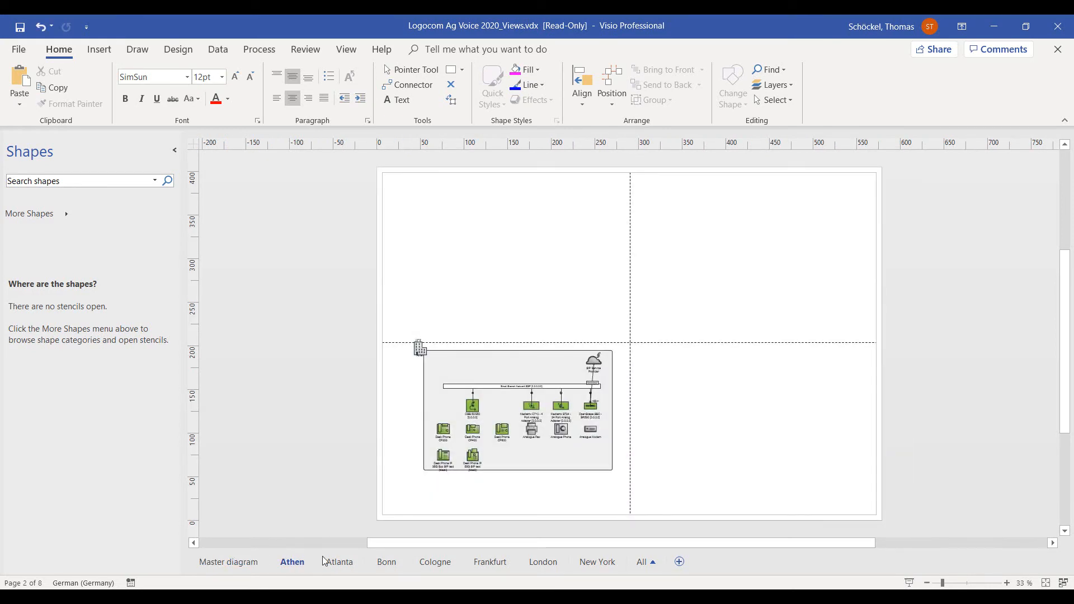
scroll(510, 354, up, 5)
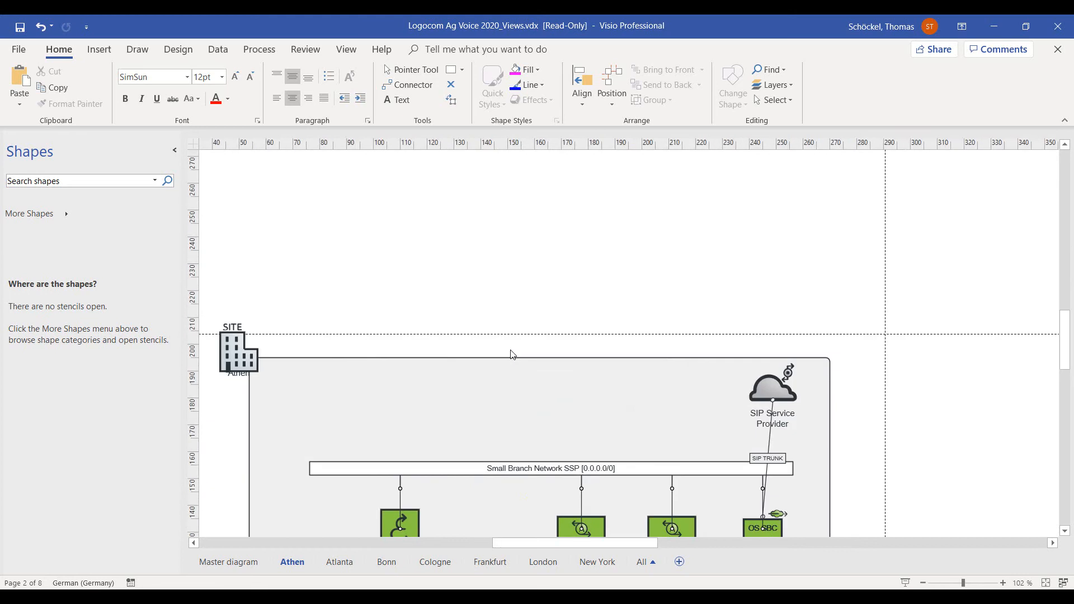
scroll(511, 354, down, 3)
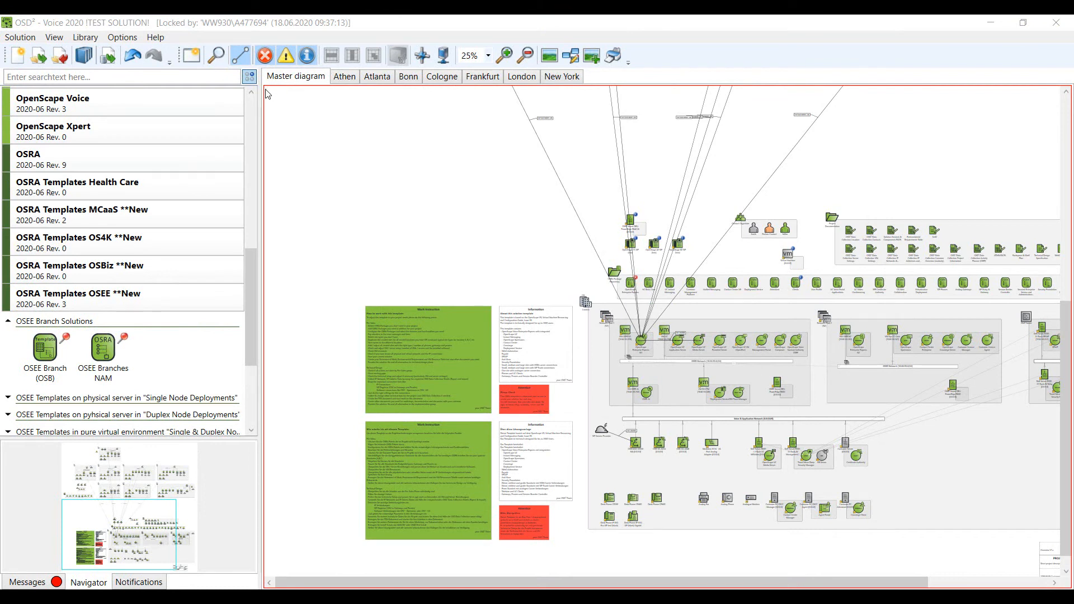
Open the user settings and review the available options for language preference, country and time zone.
click(127, 42)
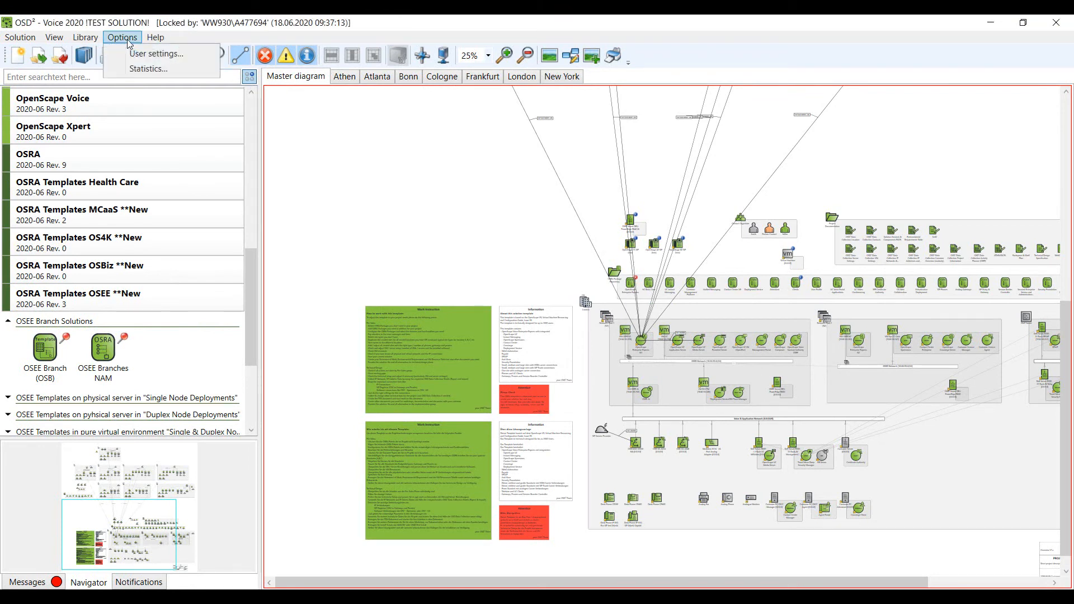
click(140, 54)
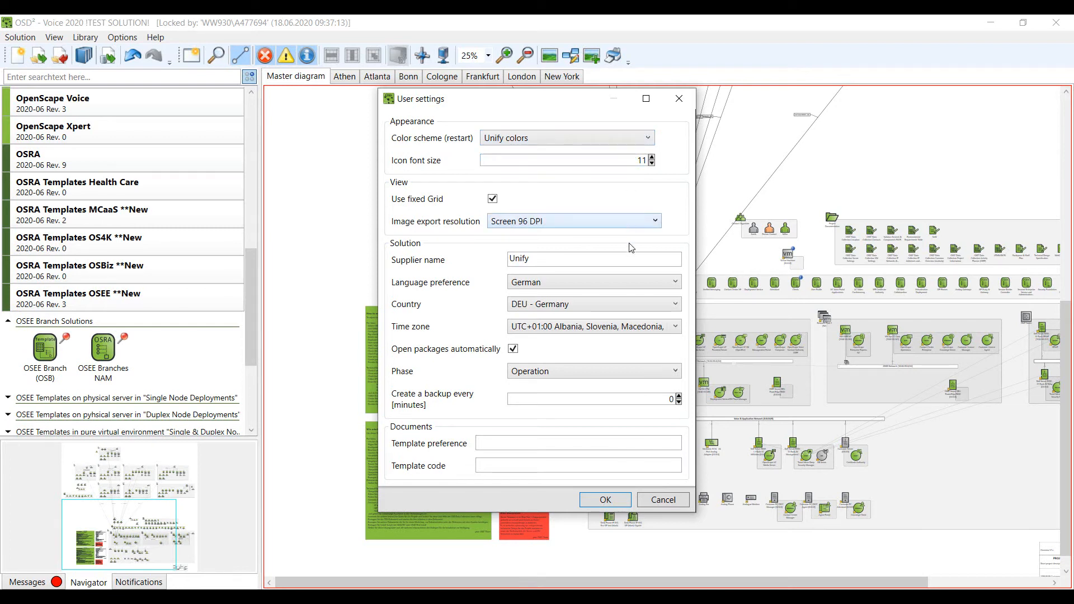
click(629, 291)
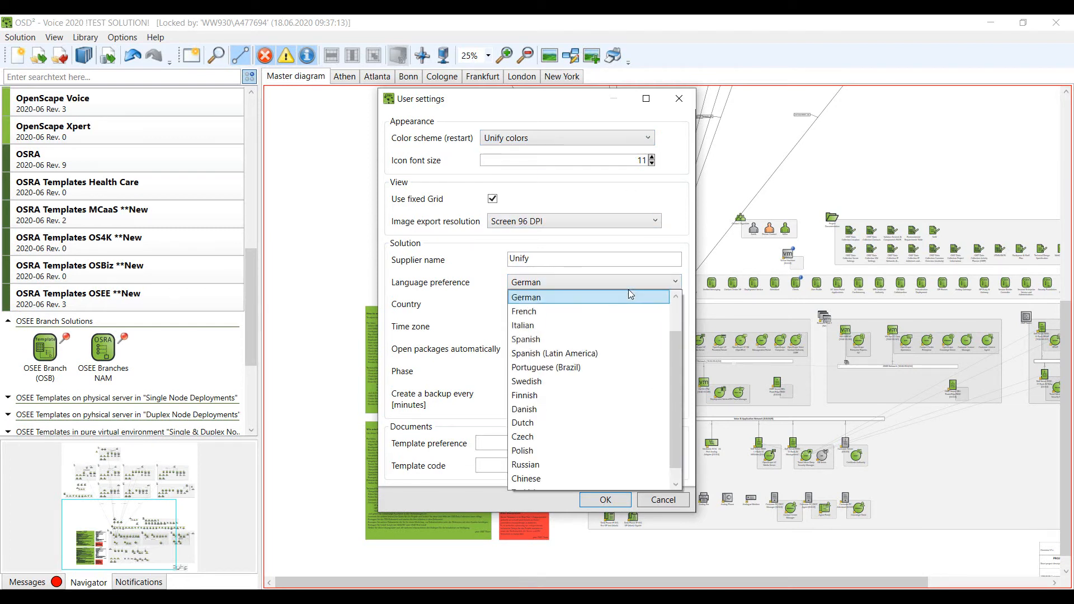
click(628, 292)
click(635, 310)
click(634, 306)
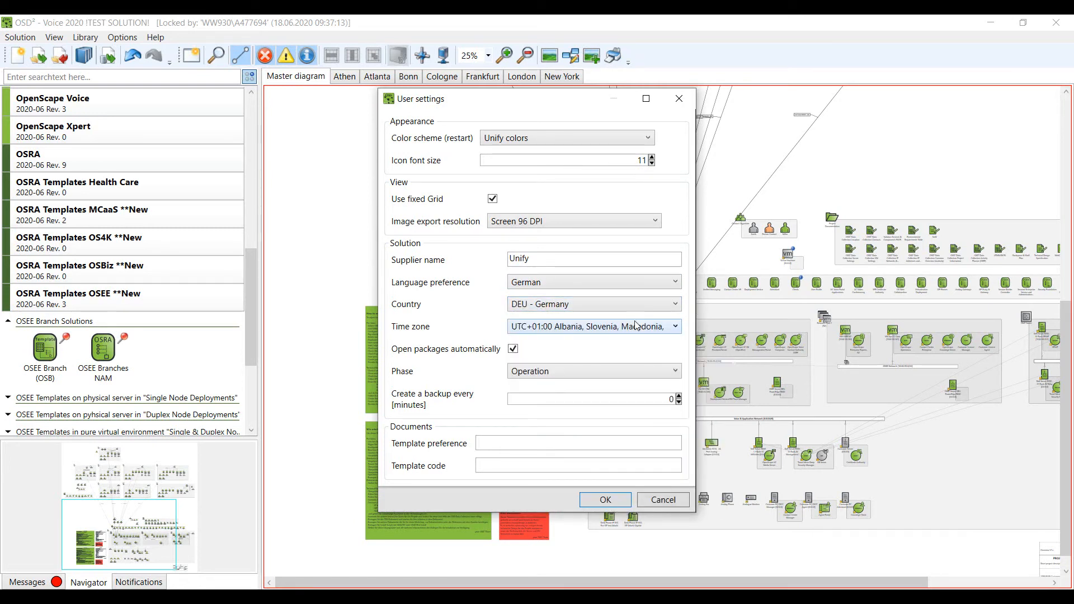
click(636, 327)
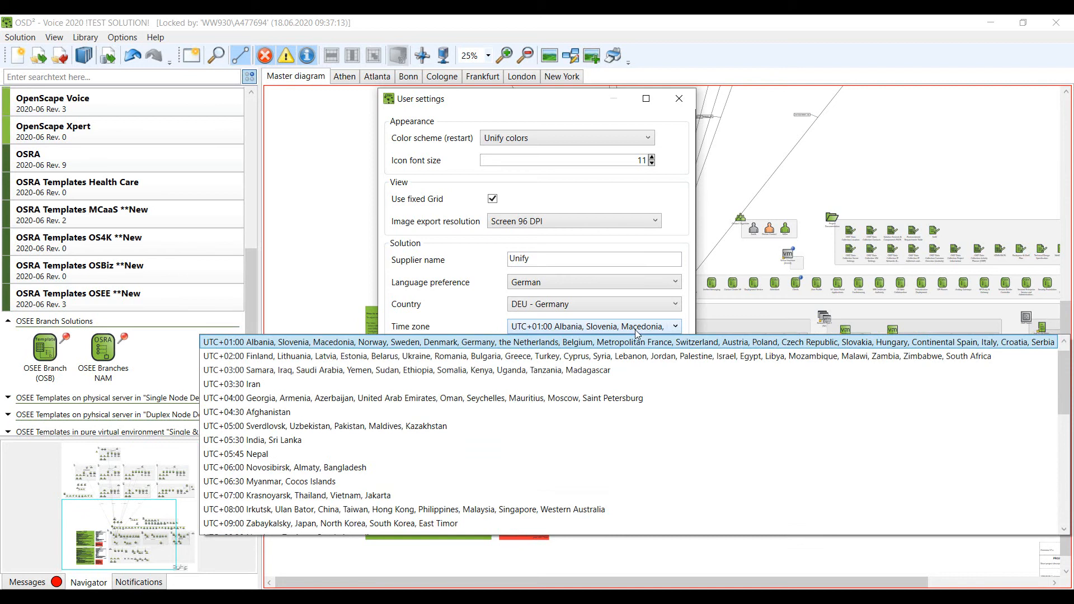
click(636, 330)
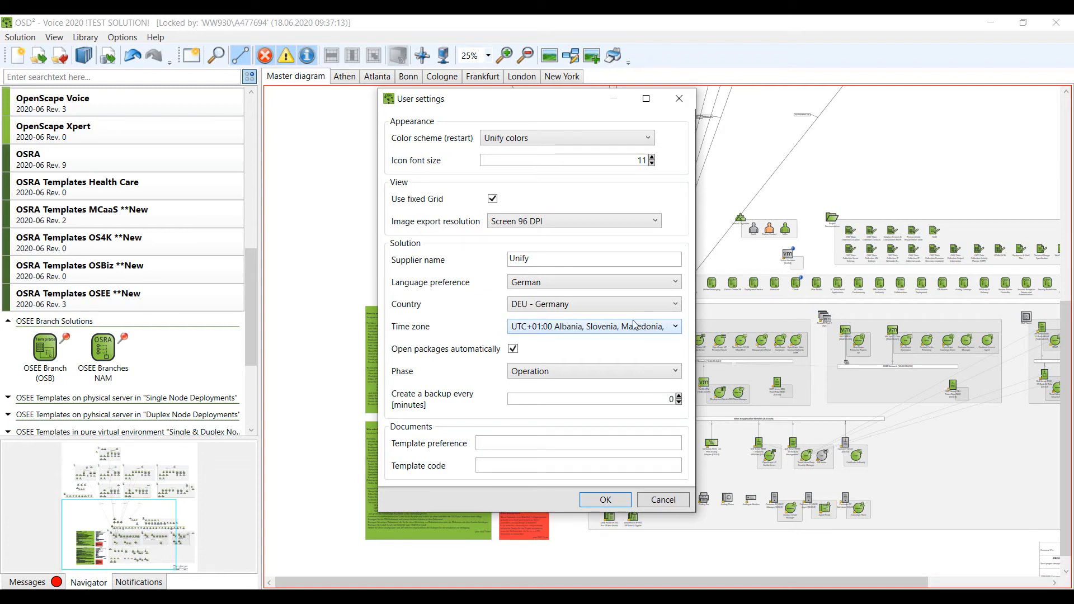
Review the color scheme and phase options in the user settings, keeping Unify colors and Operation.
click(630, 142)
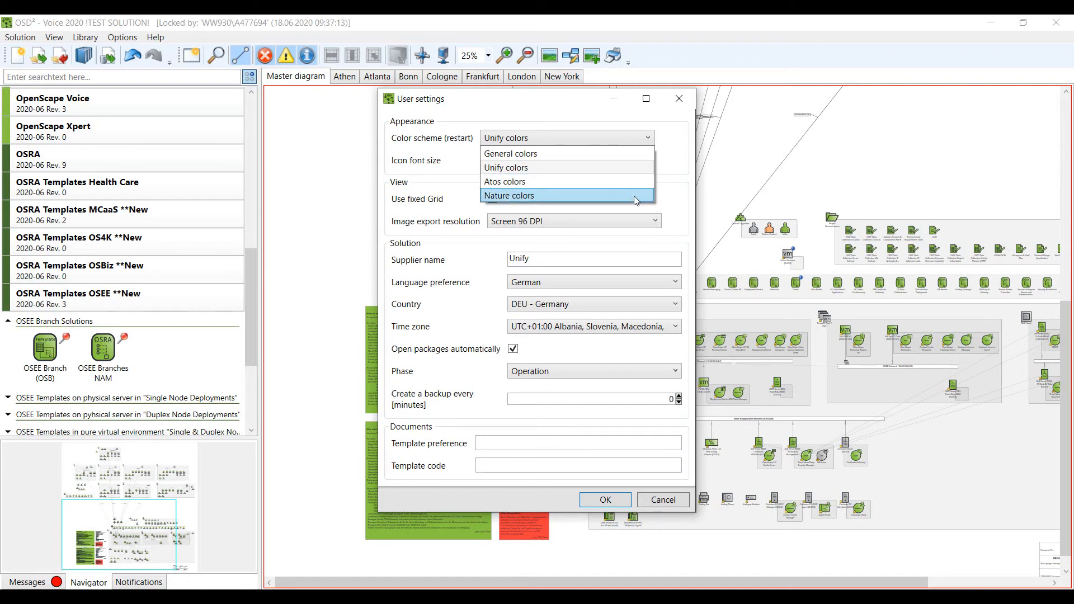
click(666, 170)
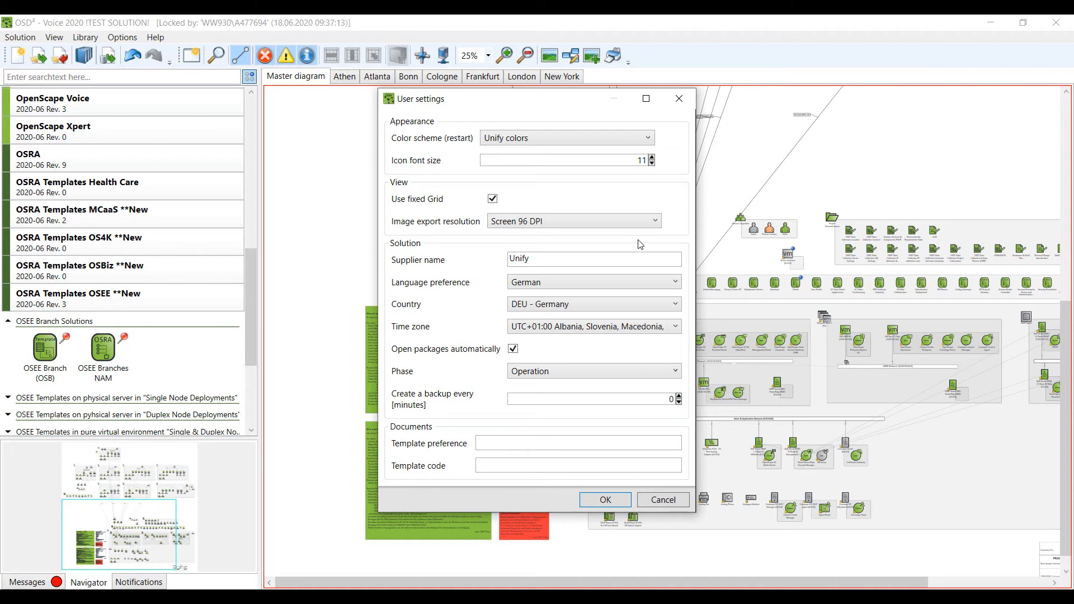
click(653, 373)
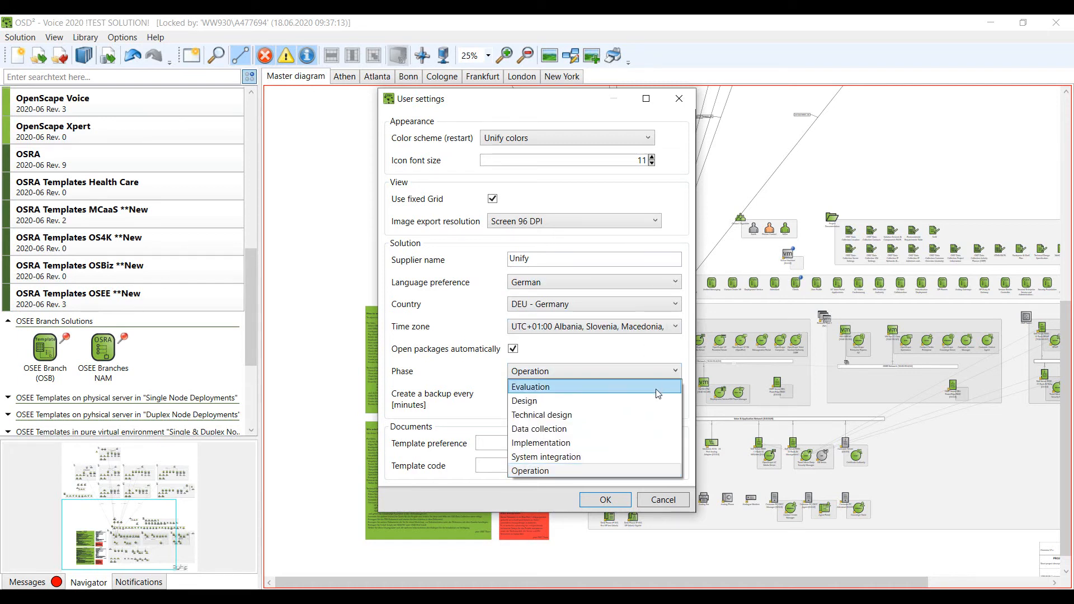
click(653, 475)
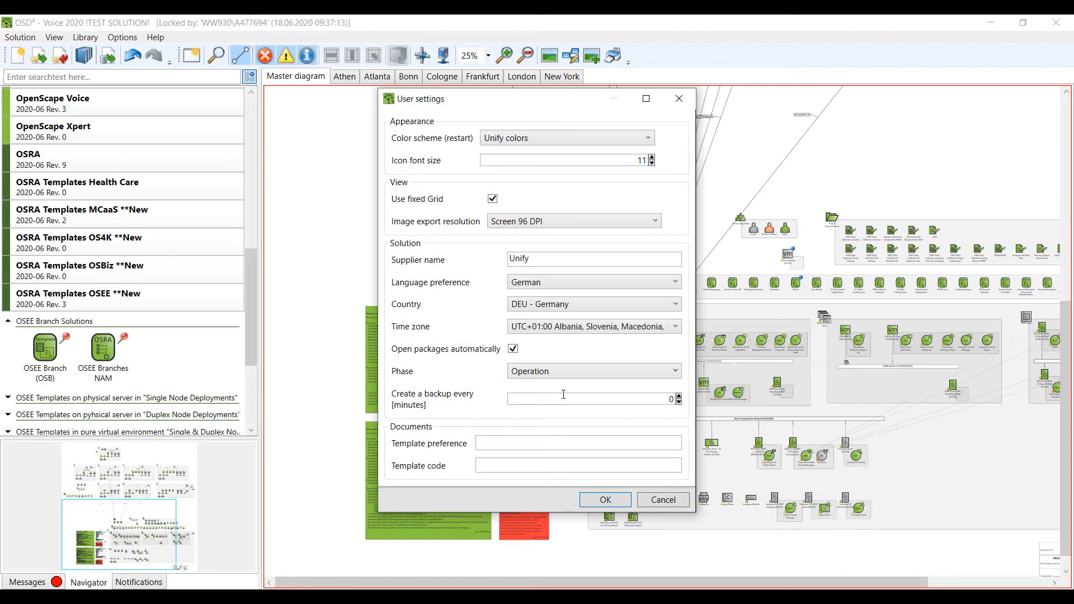
Set the automatic backup interval in the user settings to 1 minute.
click(651, 401)
double_click(672, 400)
text(1)
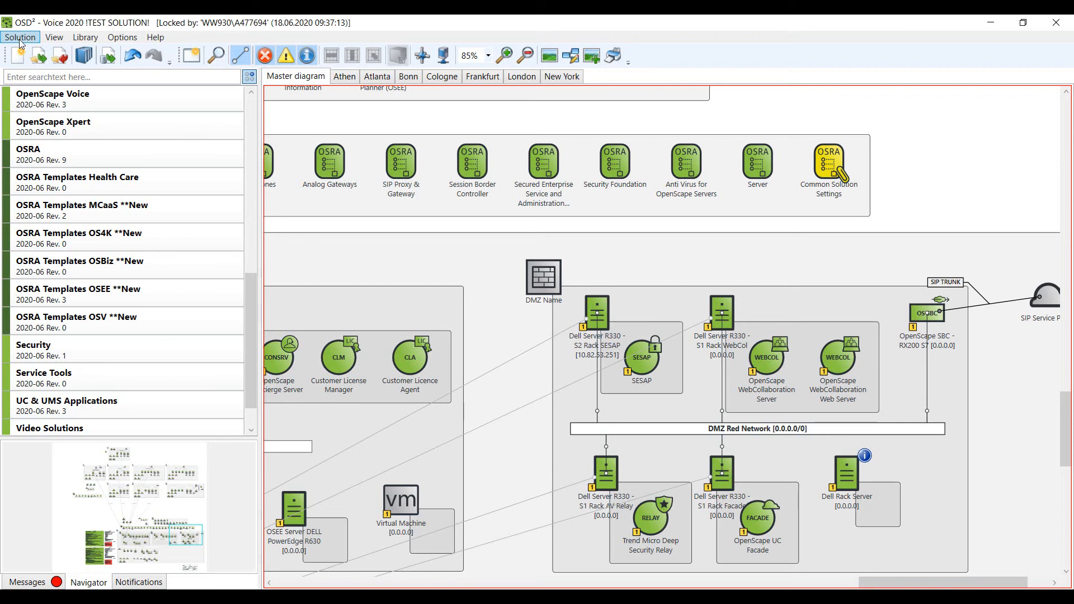
Review the timestamped file name proposed for saving the solution under a new name, and leave without saving.
click(20, 39)
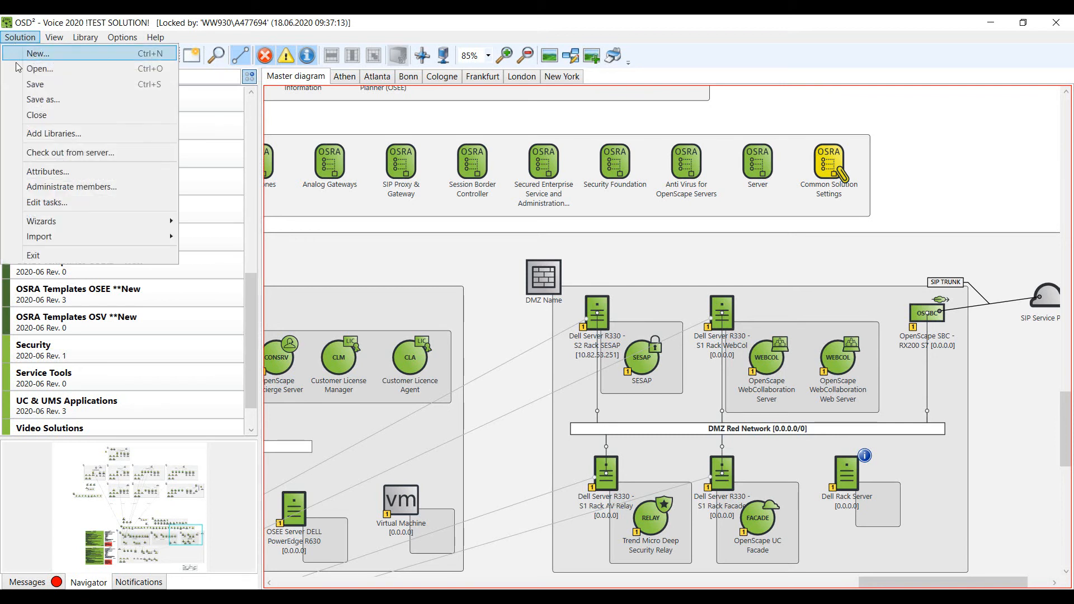
click(40, 100)
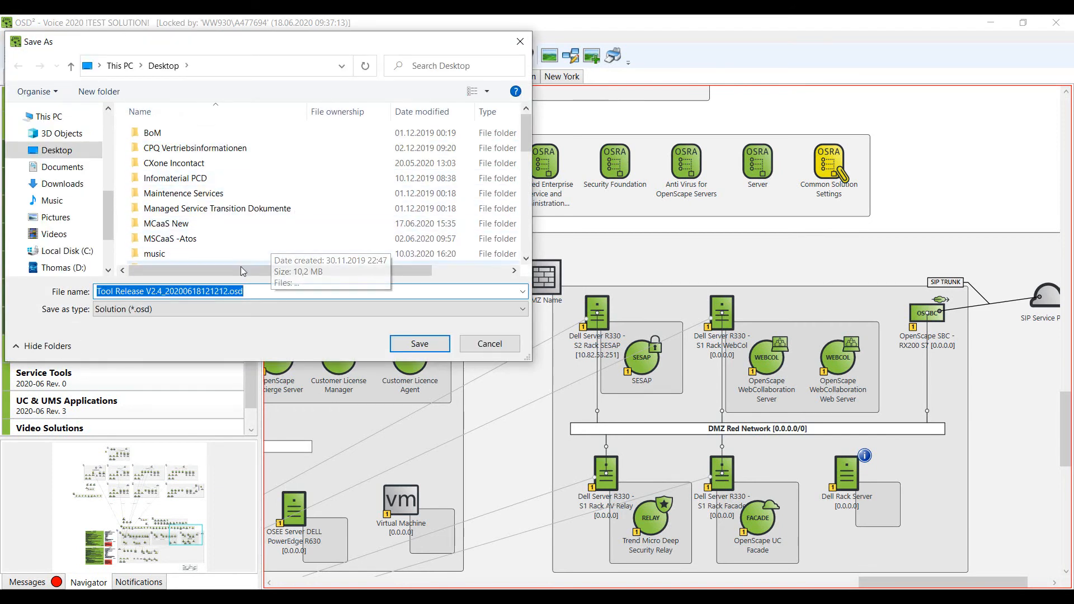
click(160, 291)
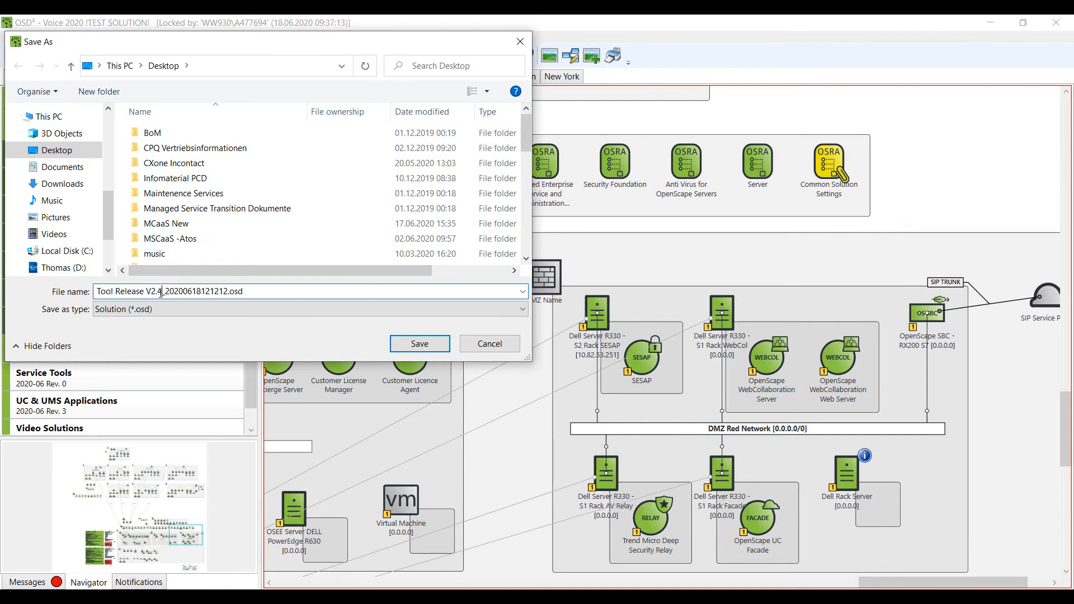
text(_)
drag(166, 291, 228, 283)
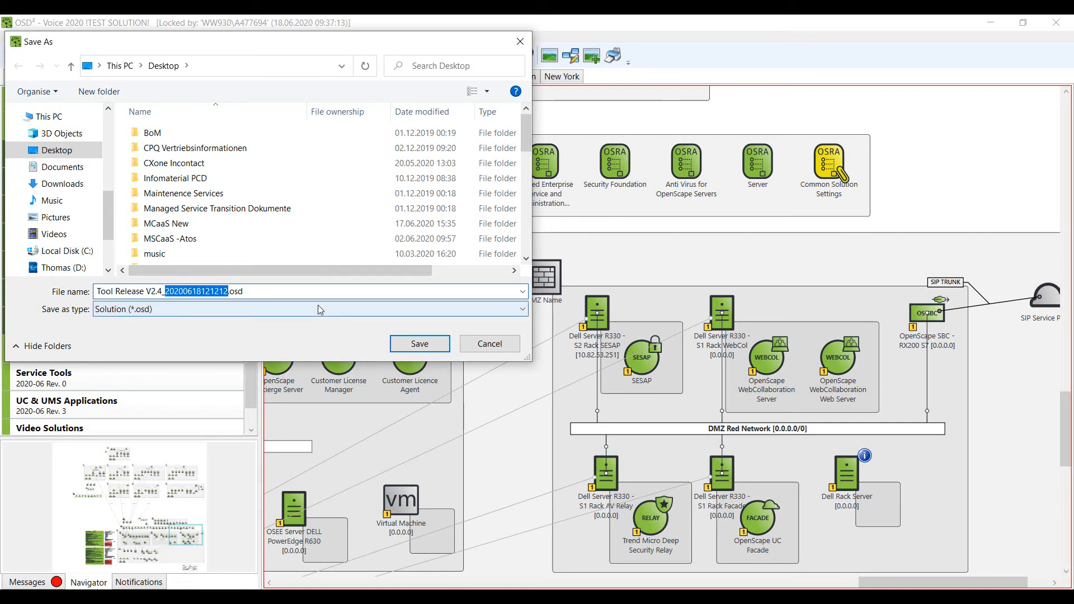
click(469, 349)
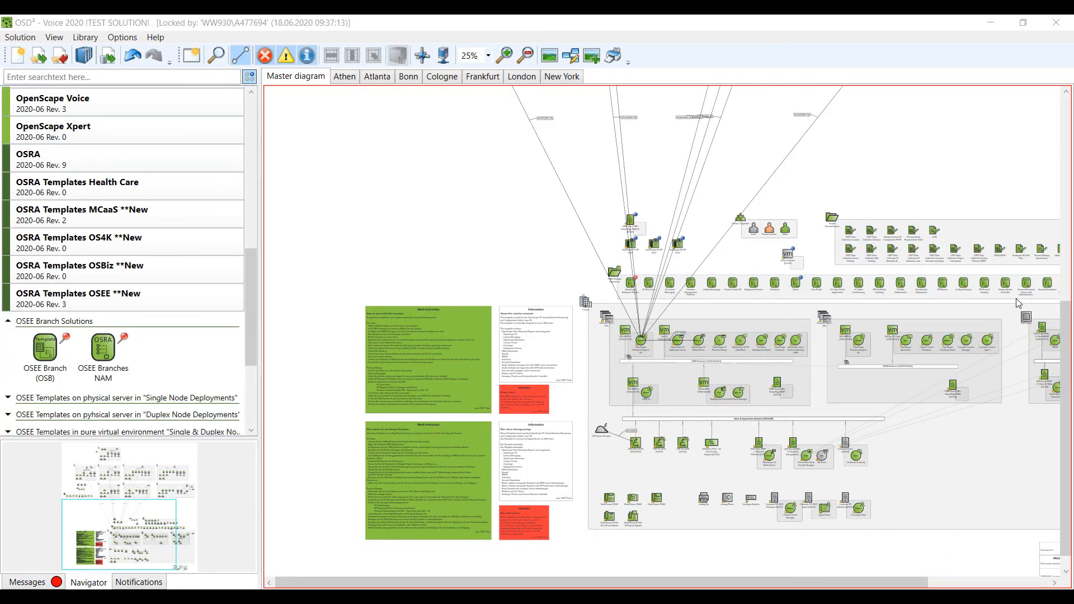
Add a Virtual Machine package part from the Virtualization Deployment item in the master diagram.
scroll(1016, 297, up, 2)
scroll(1016, 298, up, 1)
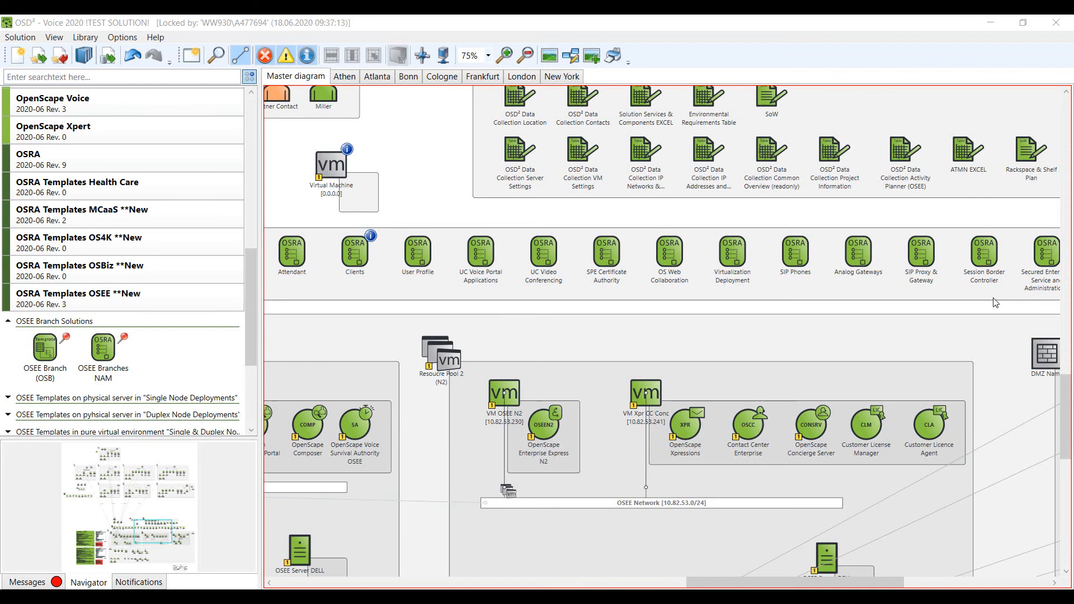
scroll(997, 303, up, 1)
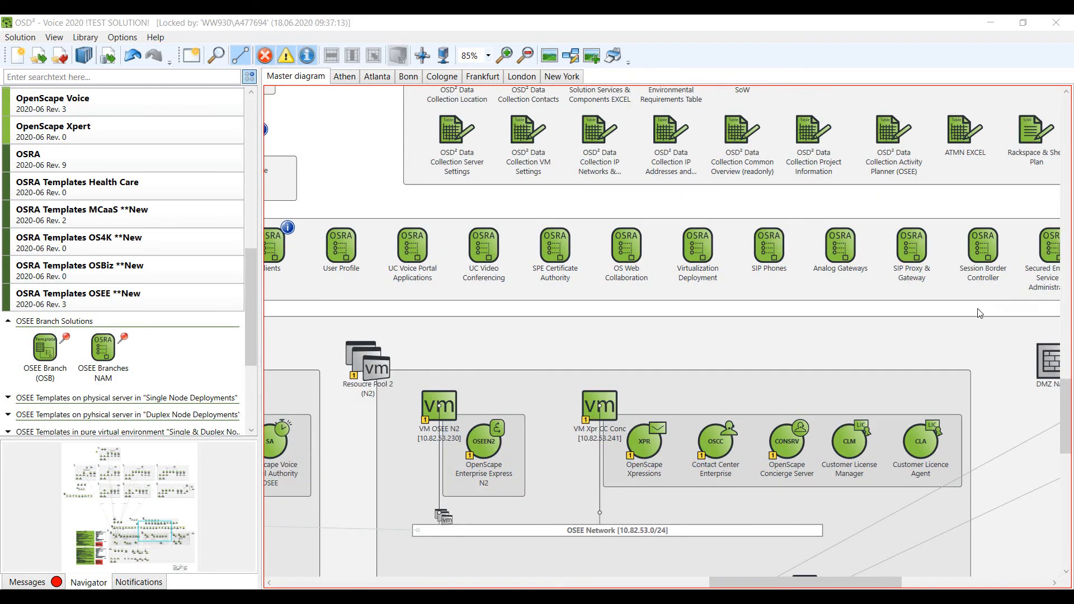
click(696, 257)
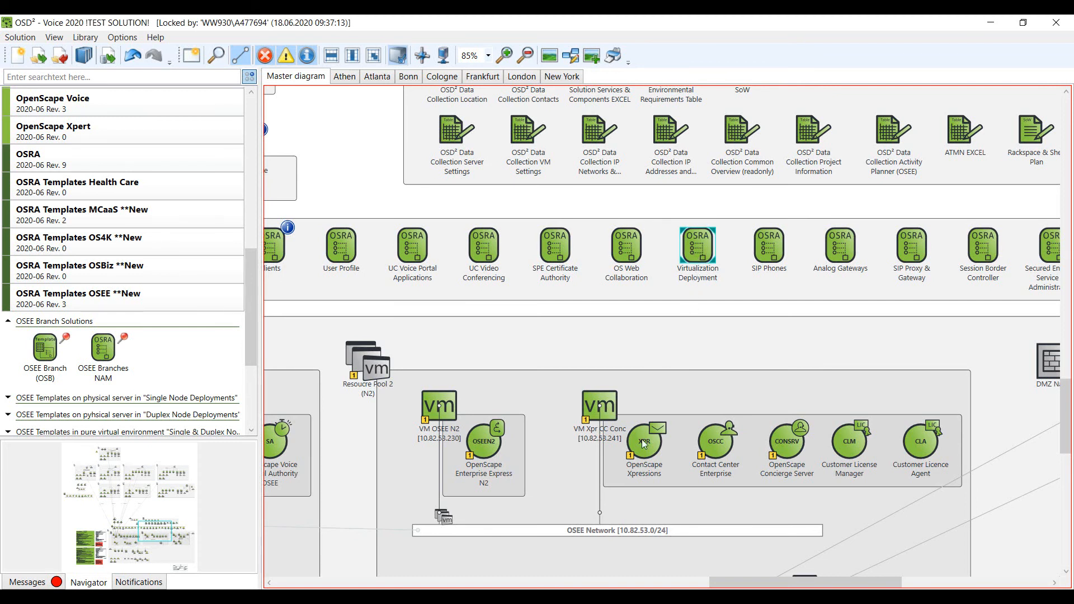
click(616, 406)
click(438, 404)
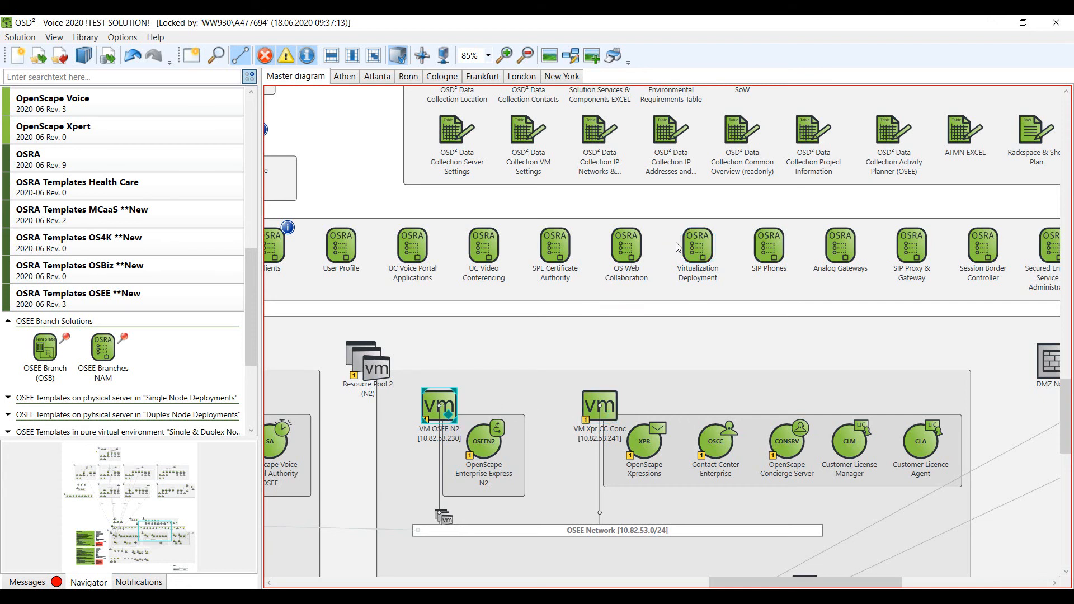
click(694, 247)
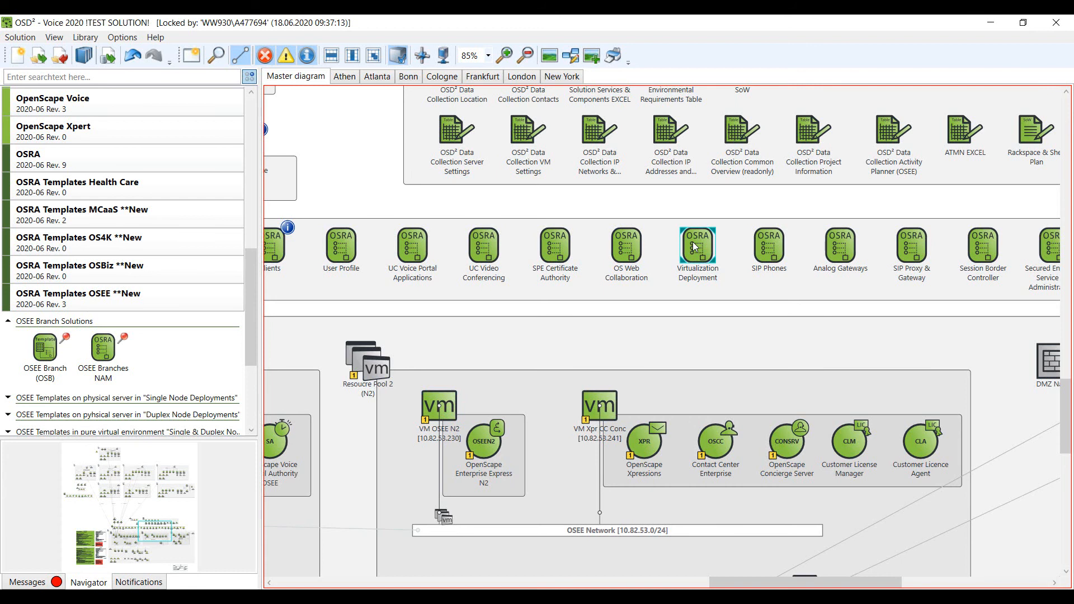
right_click(695, 246)
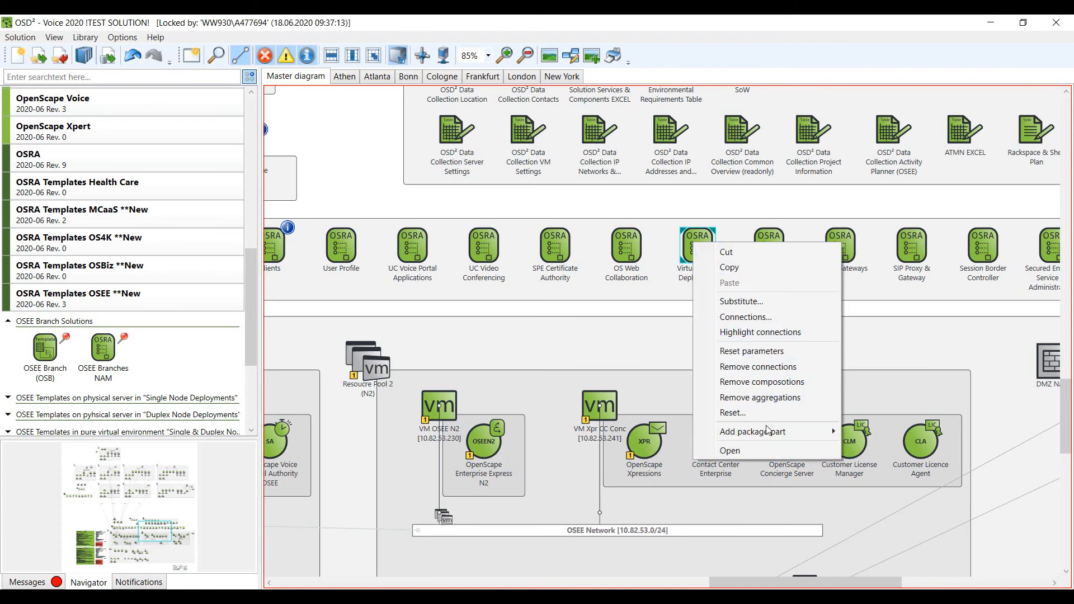
mouse_move(775, 431)
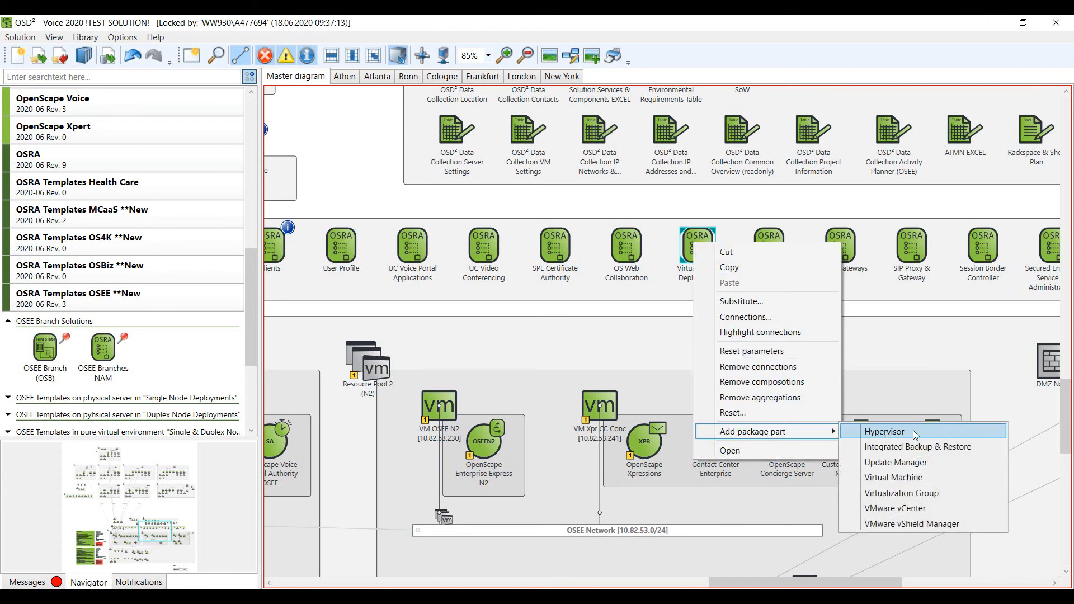
click(931, 482)
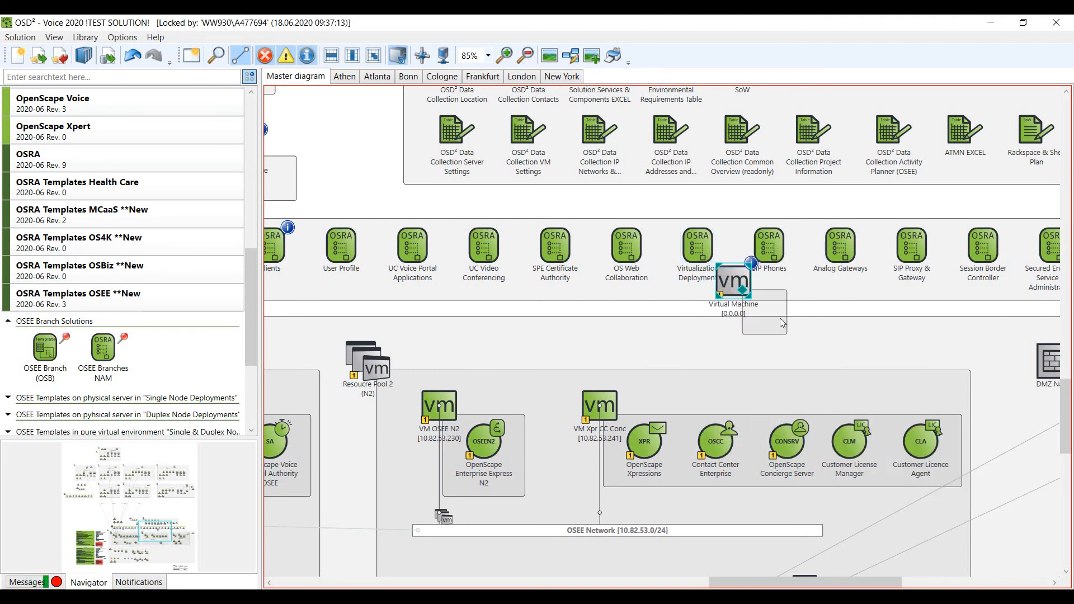
Move the new Virtual Machine into Resoucre Pool 2 (N2), beside the OSEE Server DELL PowerEdge R630.
drag(731, 277, 886, 555)
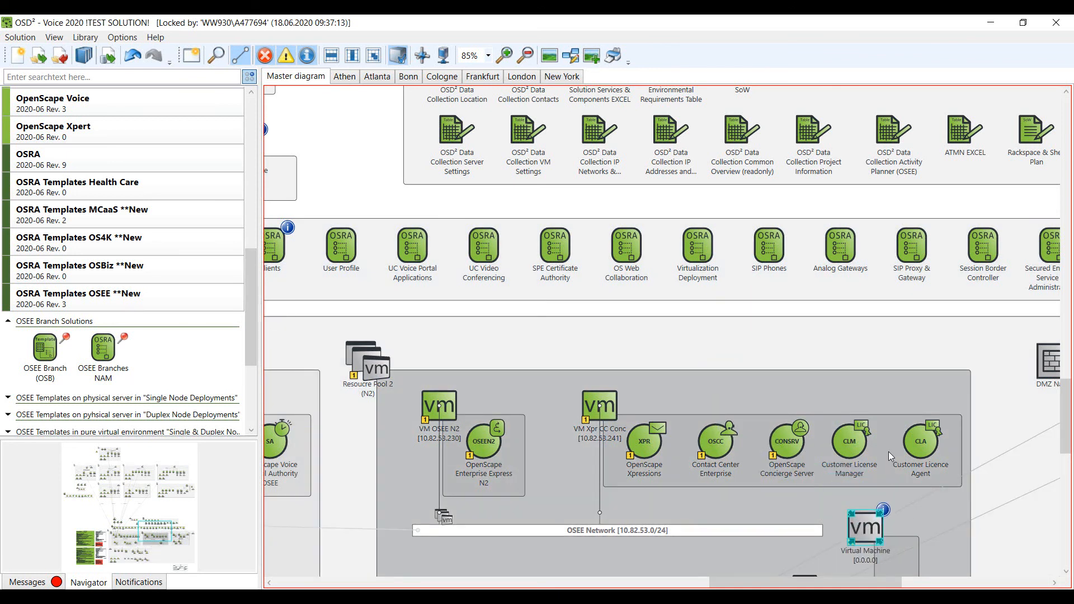
scroll(886, 449, down, 2)
drag(875, 449, 915, 503)
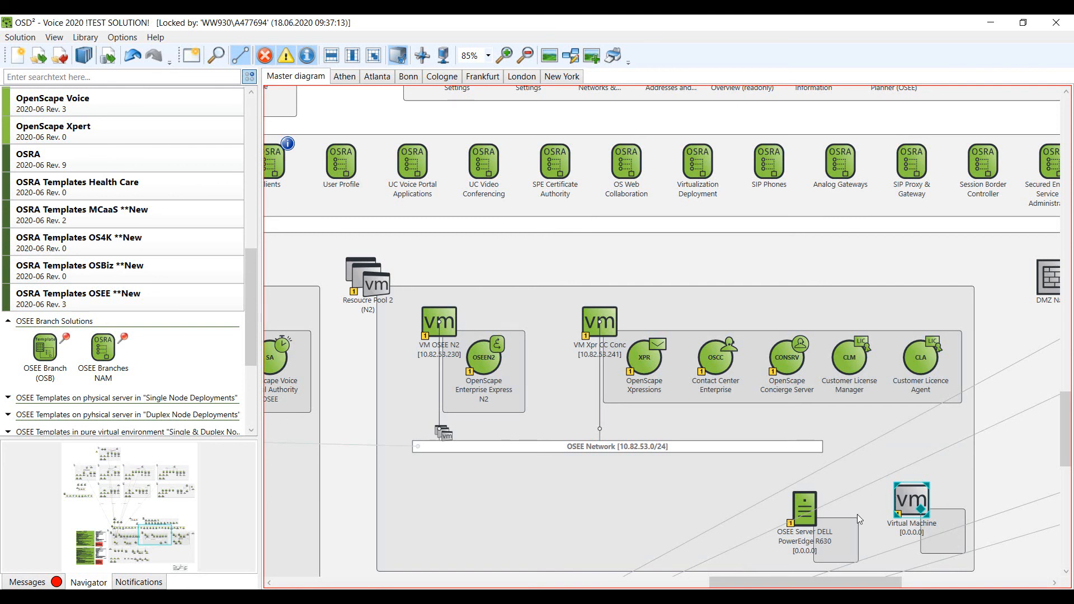
Add a Rack Server Dell package part from the Server item and place it in the DMZ, below the DMZ Red Network beside the UC Facade server.
drag(806, 583, 928, 583)
click(750, 163)
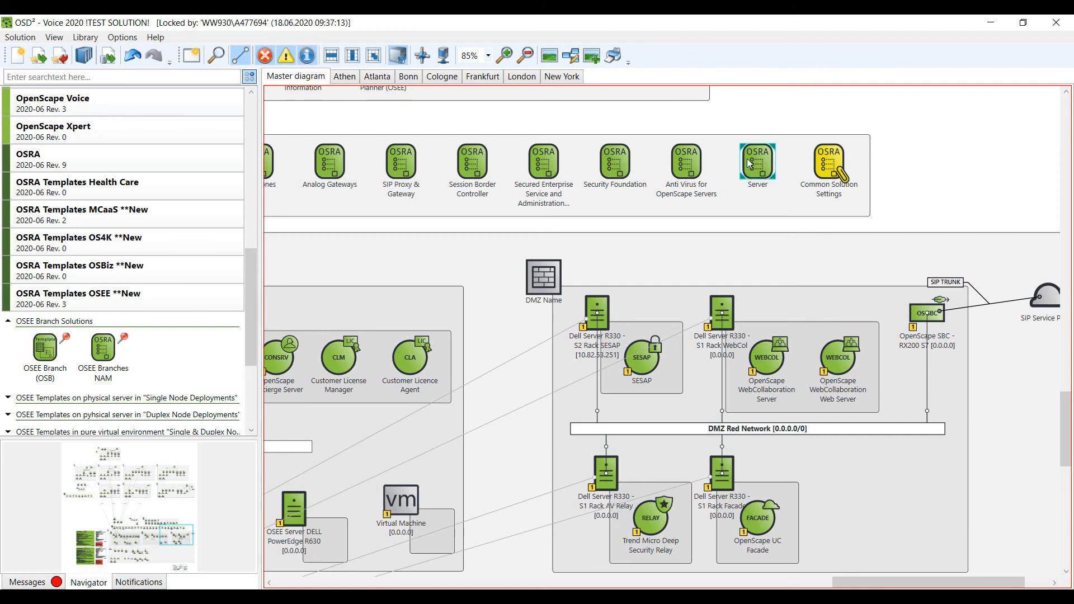
right_click(751, 163)
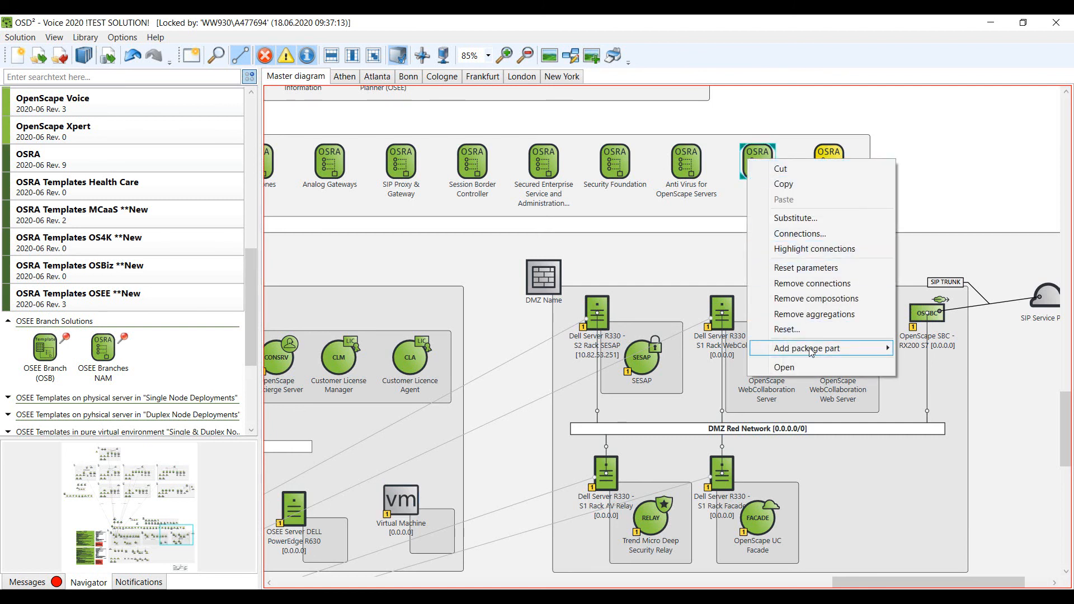
mouse_move(811, 352)
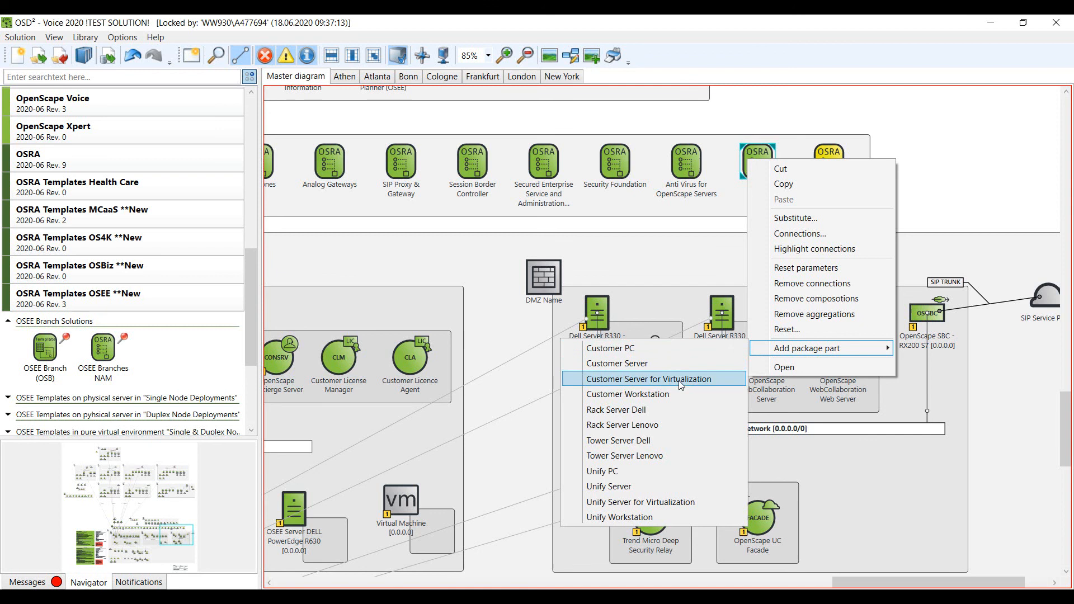
click(675, 414)
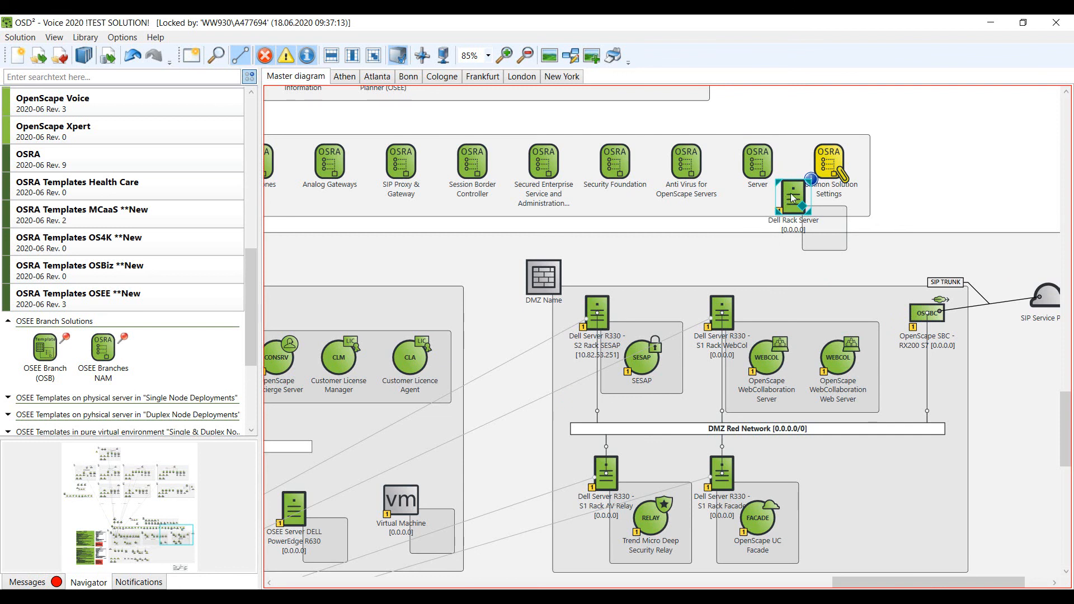
drag(818, 390, 840, 469)
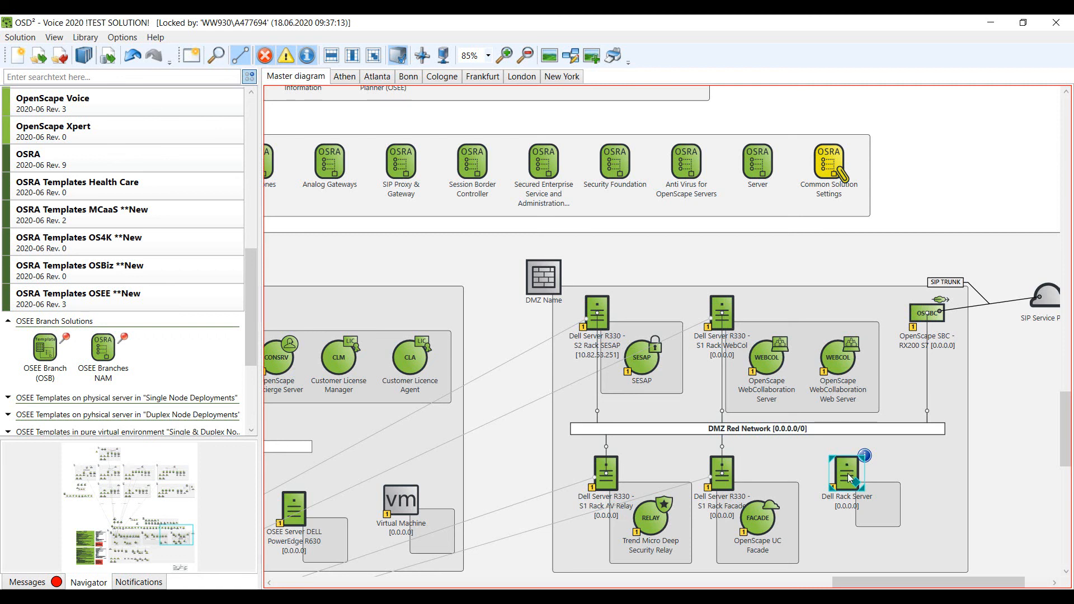
Review the general and specific parameters of the new Dell Rack Server, including operating system, CPU, RAM and hard disks, and close its properties.
double_click(849, 476)
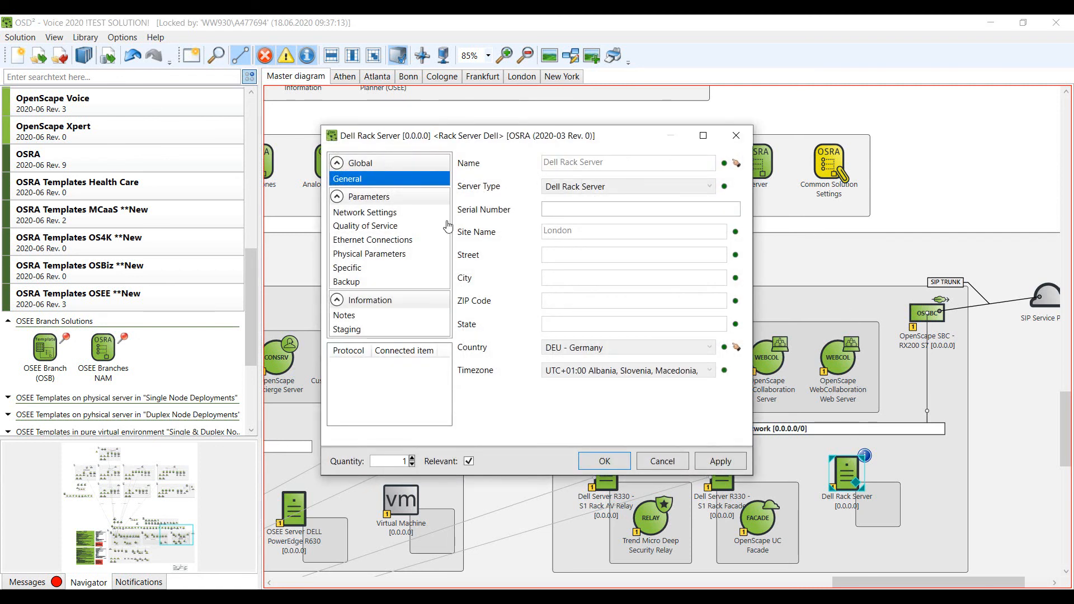
click(369, 268)
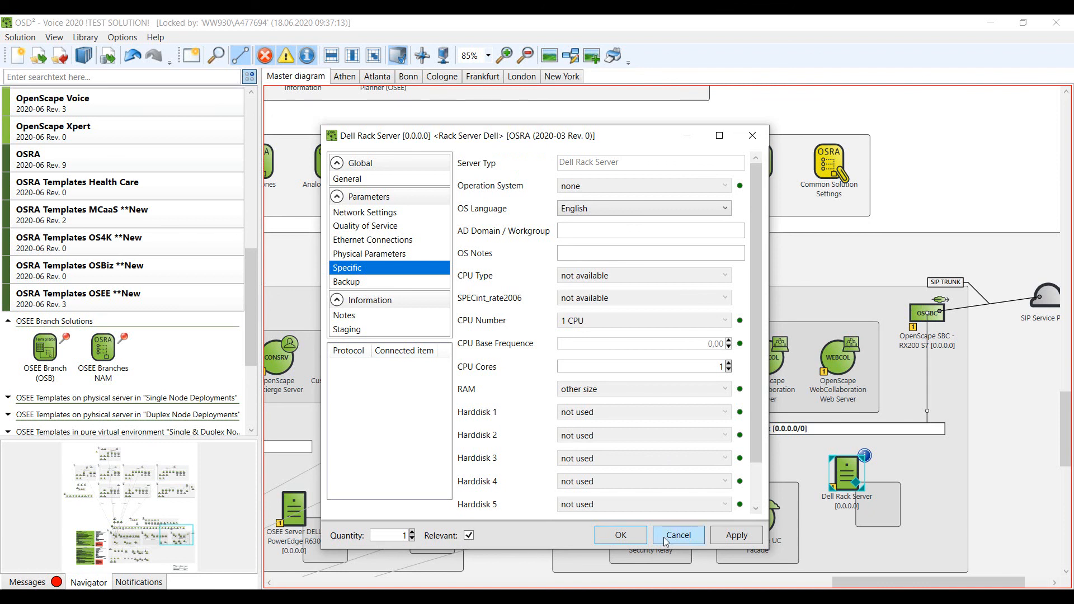
click(620, 535)
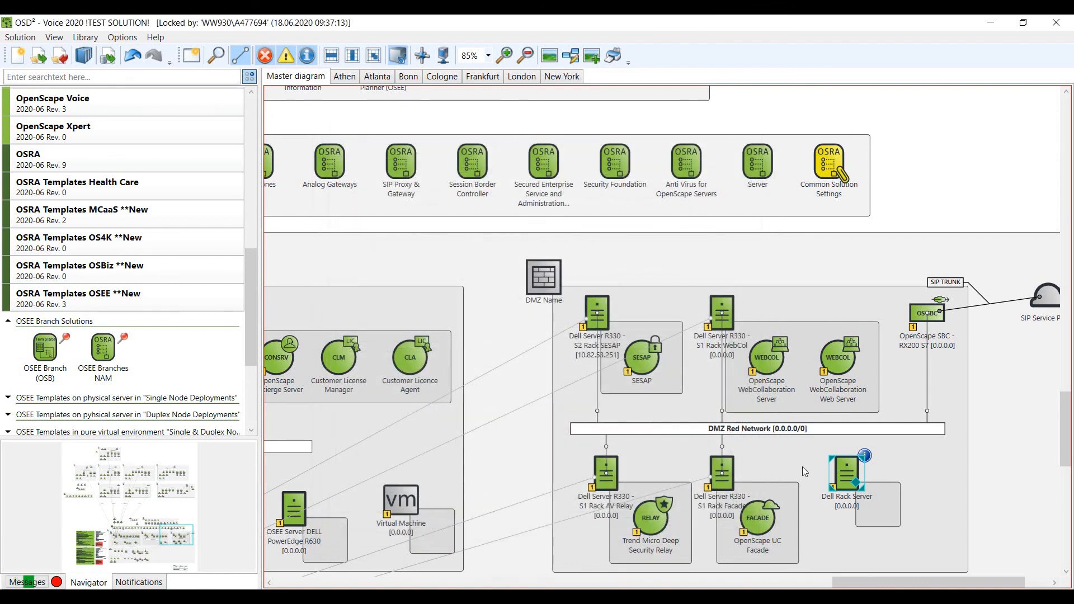